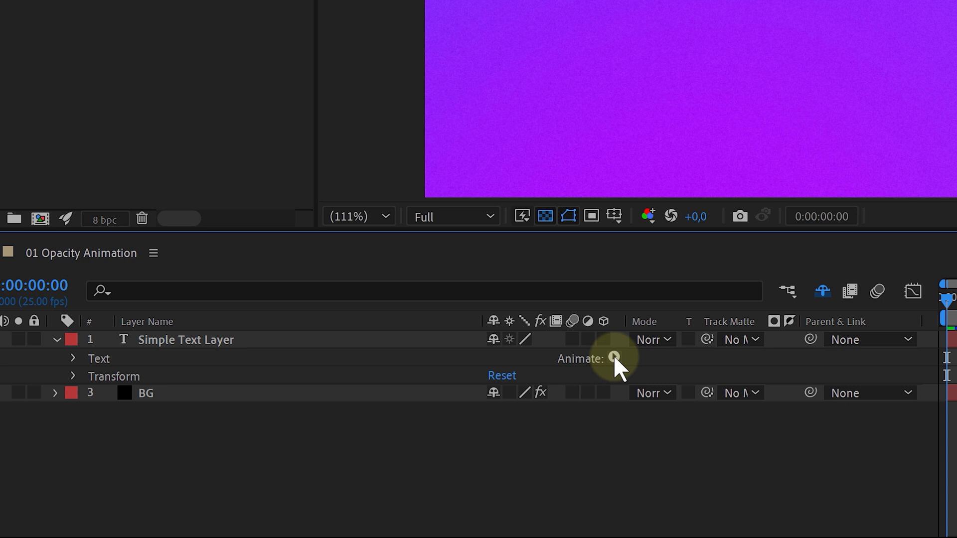
Open the Simple Text Layer's Animate menu of animatable text properties.
{"action": "left_click", "coordinate": [614, 357]}
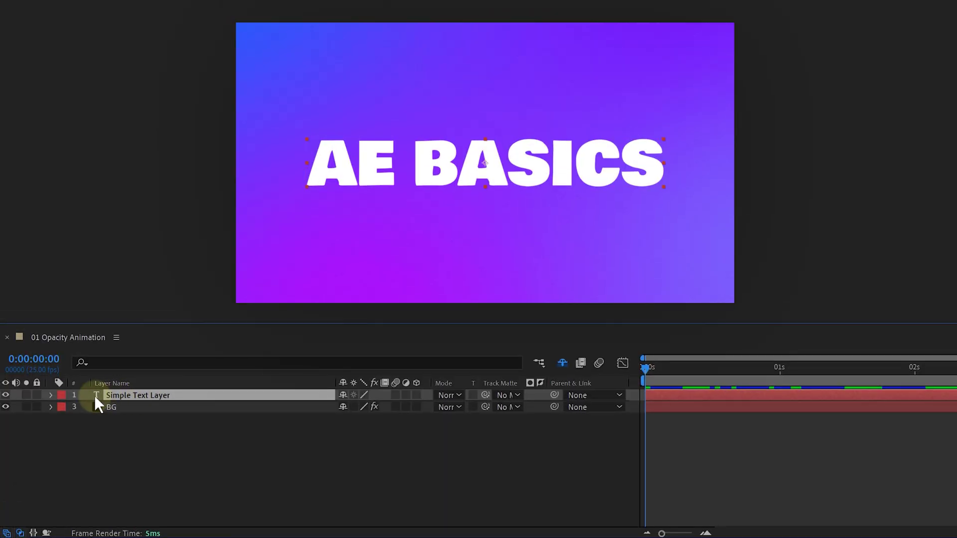
Add an Opacity animator to the Simple Text Layer and select the new Animator 1.
{"action": "left_click", "coordinate": [50, 395]}
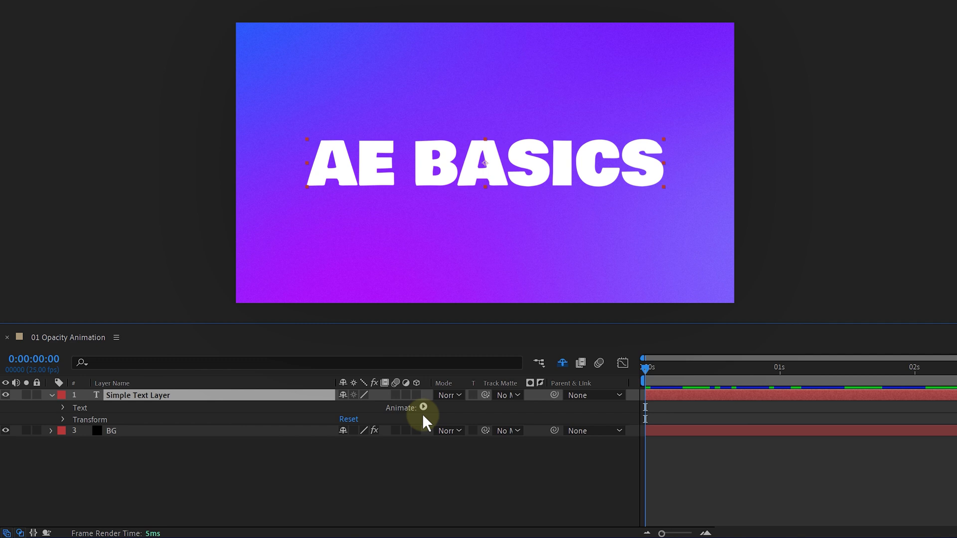
{"action": "left_click", "coordinate": [383, 407]}
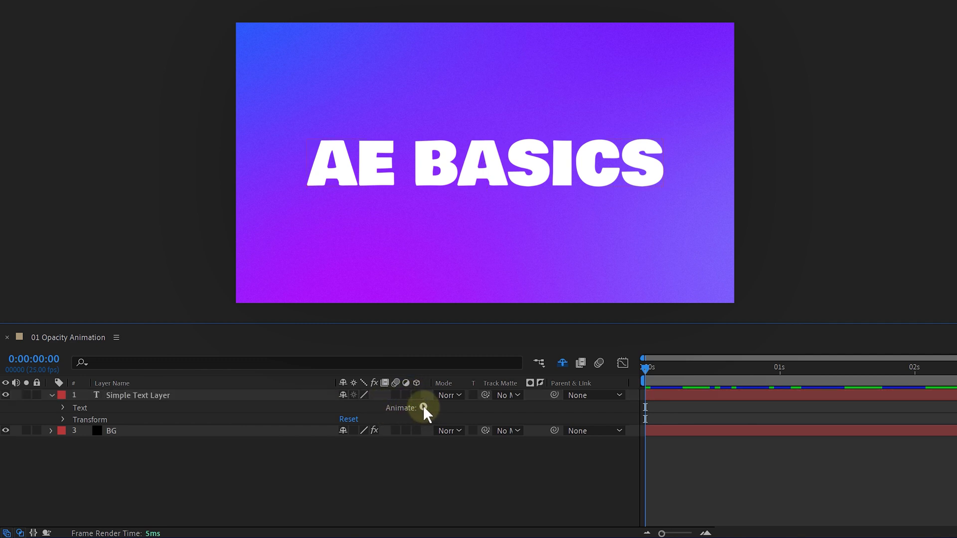
{"action": "left_click", "coordinate": [423, 407]}
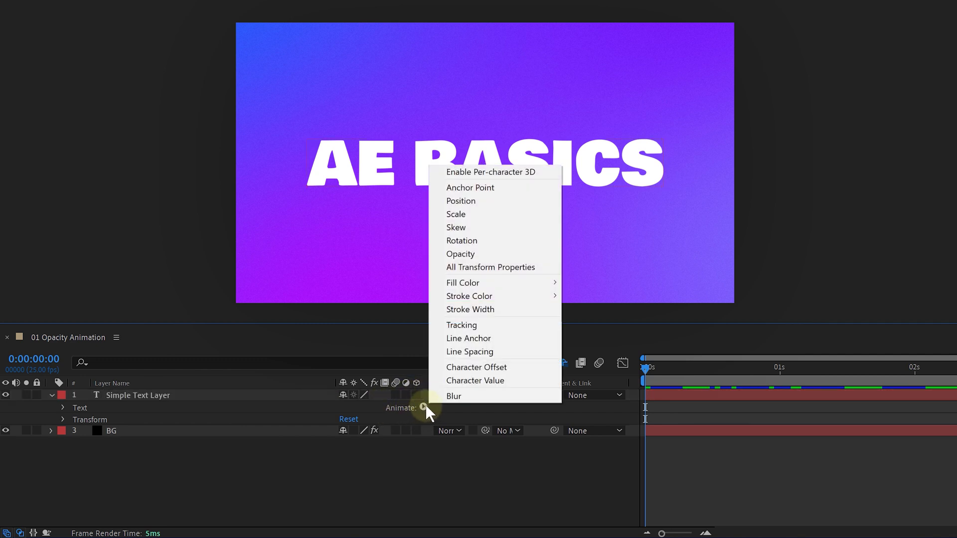
{"action": "left_click", "coordinate": [461, 256]}
{"action": "left_click", "coordinate": [122, 454]}
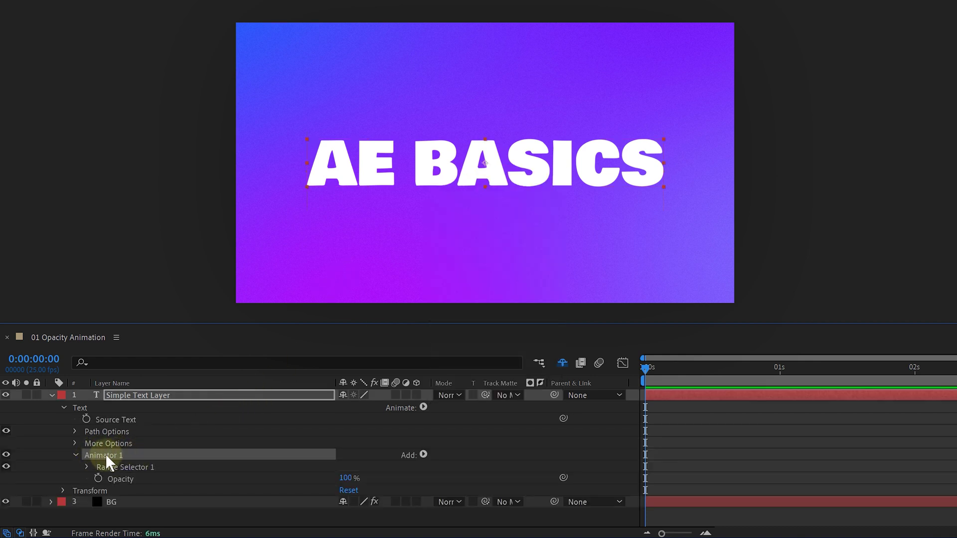
Set Animator 1 Opacity to 0%, Range Selector Start to 100% and End to 0%.
{"action": "left_click", "coordinate": [87, 467]}
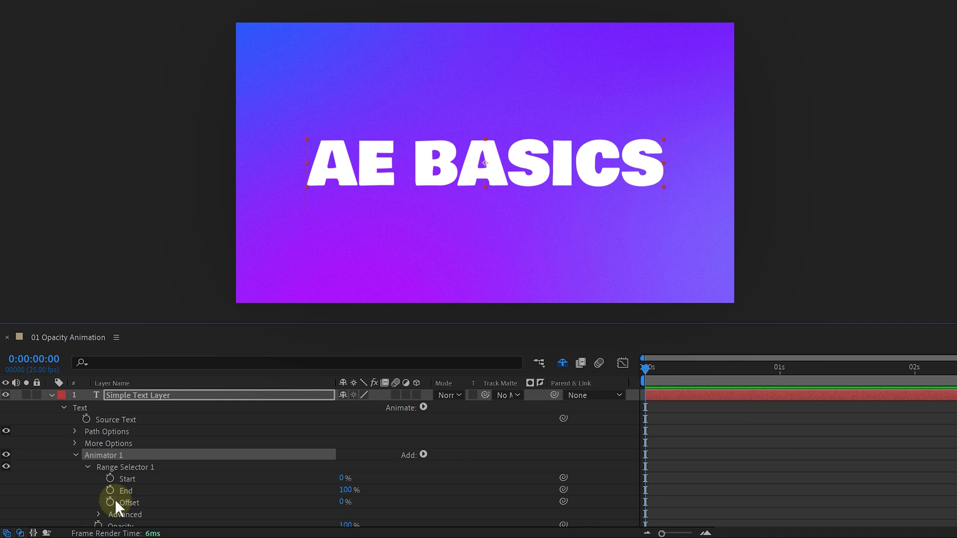
{"action": "left_click", "coordinate": [88, 466]}
{"action": "left_click", "coordinate": [124, 478]}
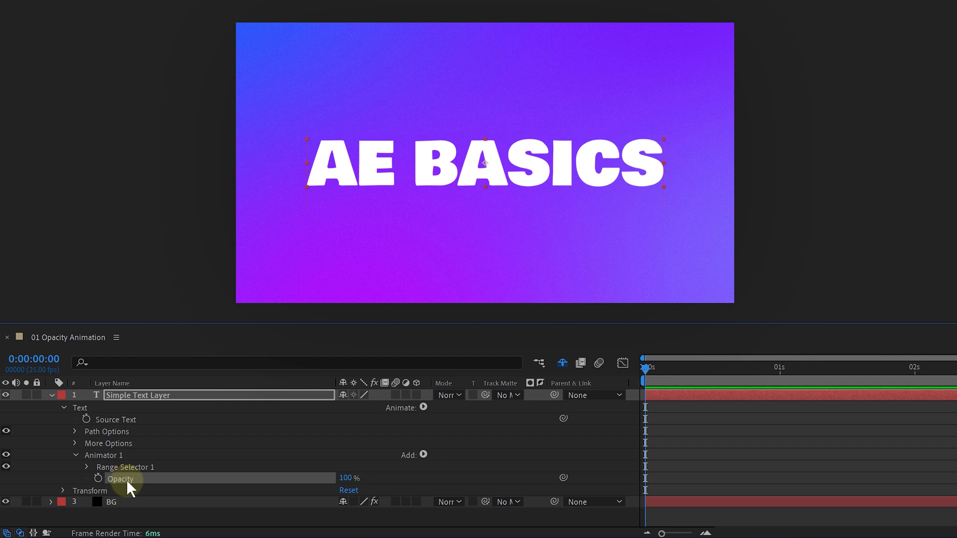
{"action": "left_click_drag", "start_coordinate": [348, 479], "coordinate": [274, 481]}
{"action": "left_click", "coordinate": [88, 465]}
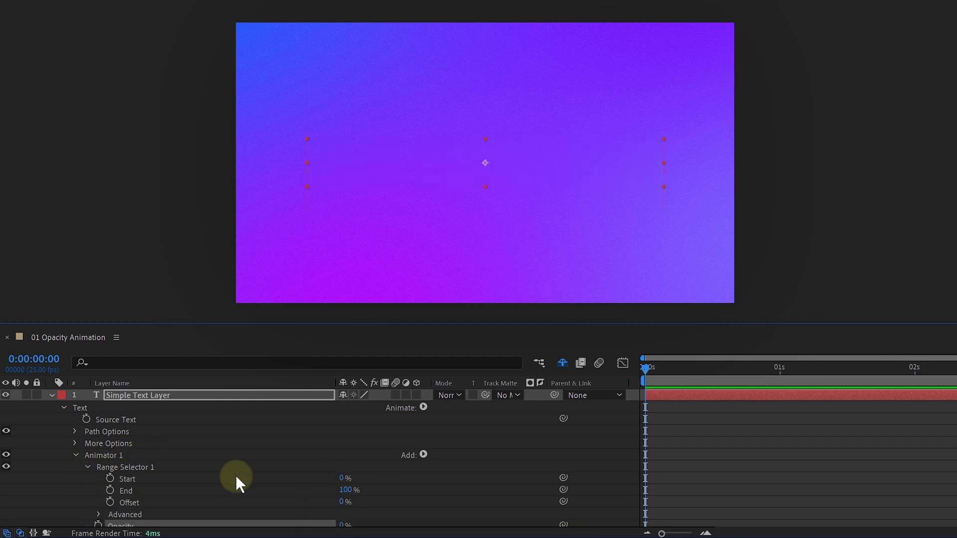
{"action": "left_click_drag", "start_coordinate": [343, 478], "coordinate": [419, 474]}
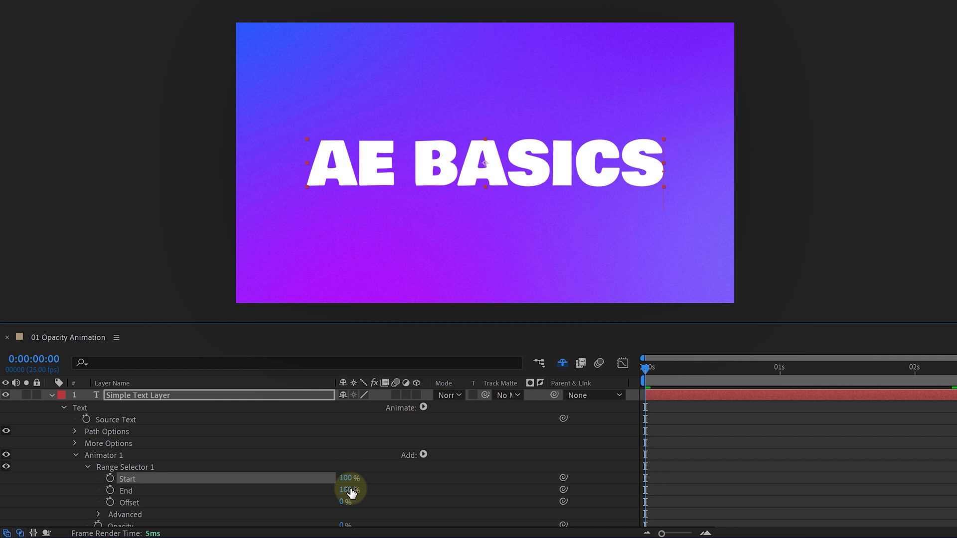
{"action": "left_click_drag", "start_coordinate": [351, 492], "coordinate": [268, 485]}
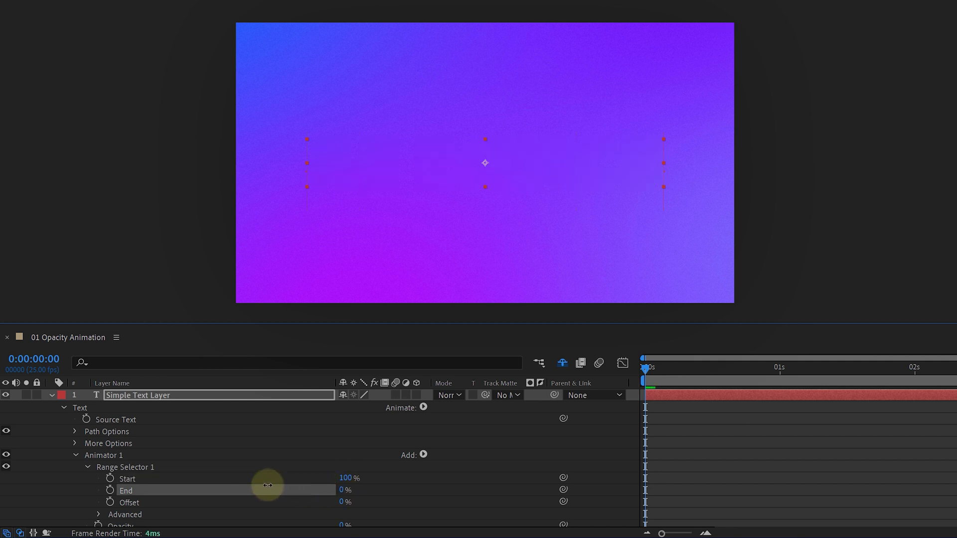
Keyframe range End from 0% at the start to 100% at one second.
{"action": "left_click", "coordinate": [110, 490]}
{"action": "scroll", "coordinate": [231, 468], "scroll_direction": "right", "scroll_amount": 5}
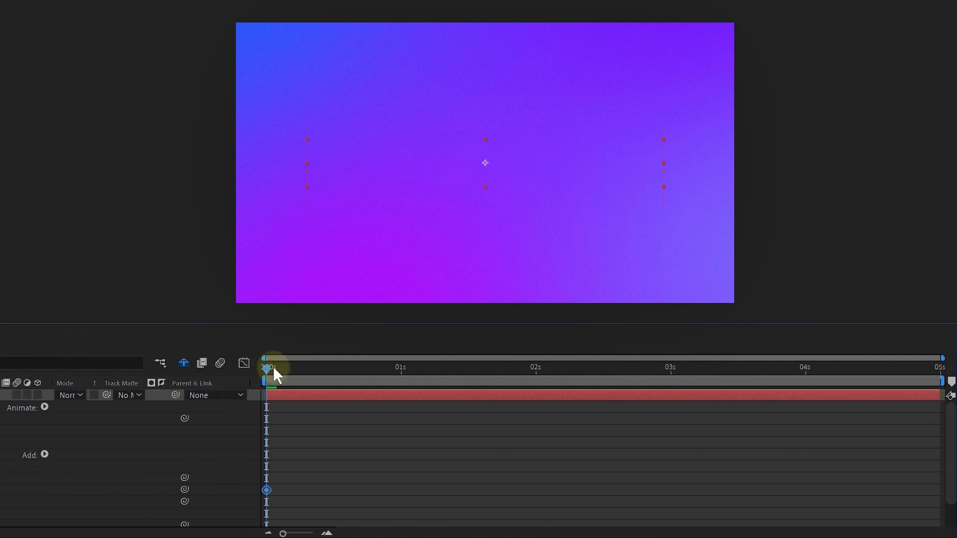
{"action": "scroll", "coordinate": [411, 390], "scroll_direction": "left", "scroll_amount": 5}
{"action": "left_click_drag", "start_coordinate": [343, 490], "coordinate": [406, 487]}
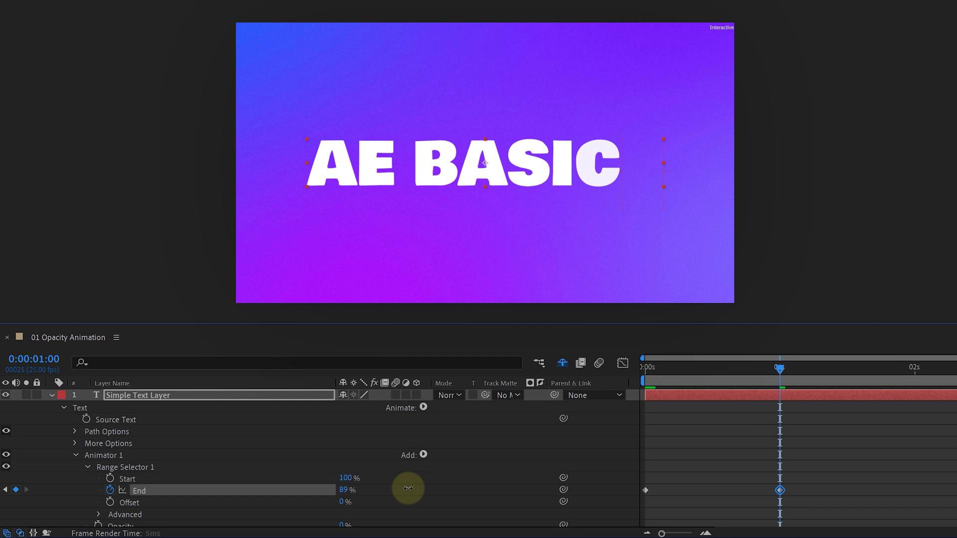
Preview the letter-by-letter reveal and shift the text layer to start slightly later.
{"action": "key", "text": "Home"}
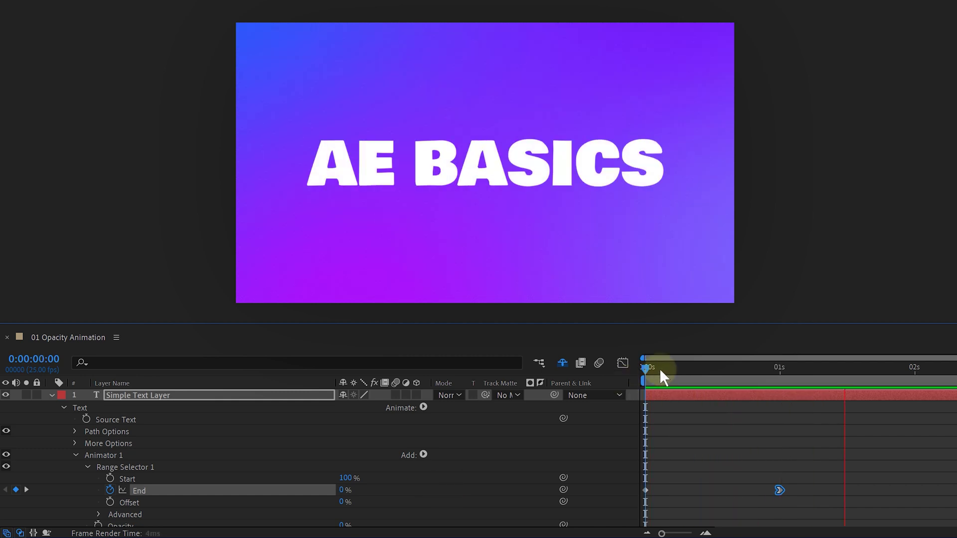
{"action": "left_click", "coordinate": [645, 372]}
{"action": "key", "text": "space"}
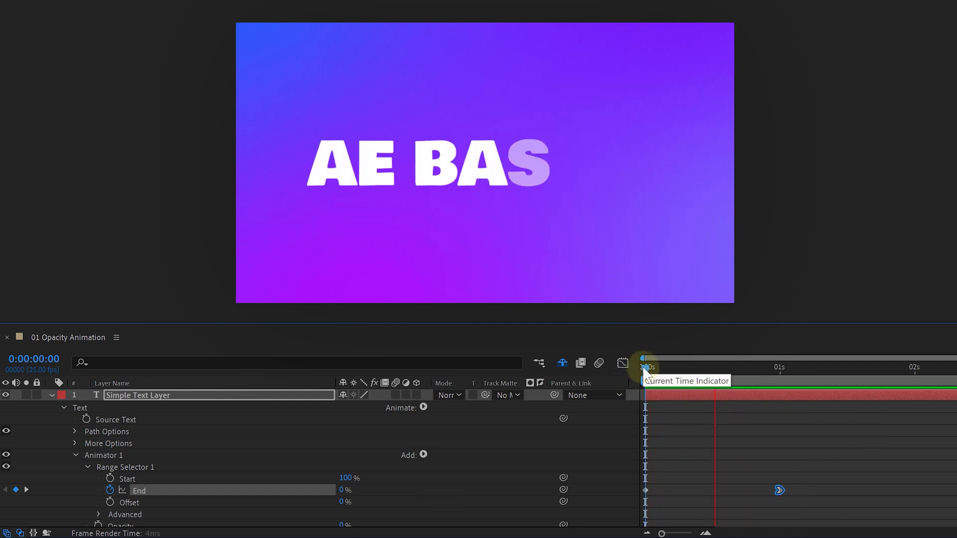
{"action": "key", "text": "u"}
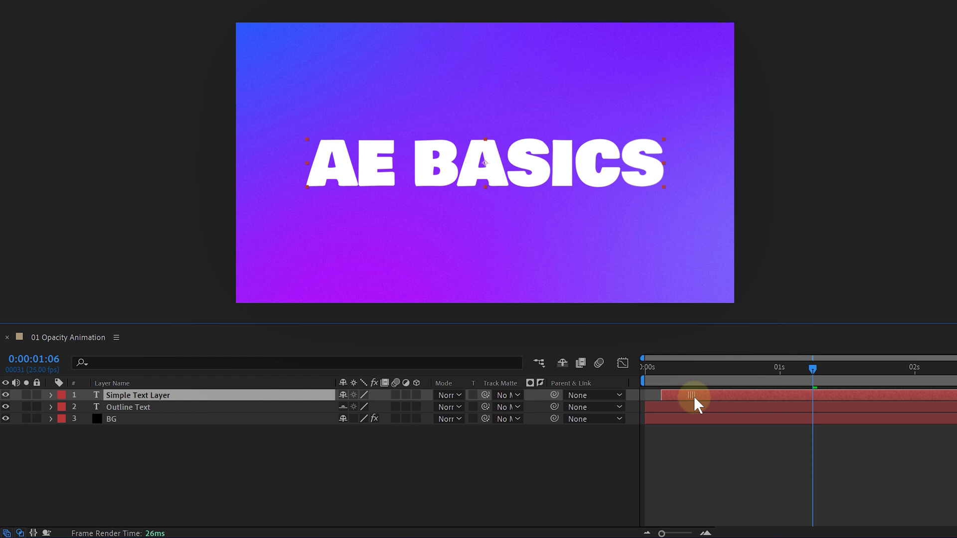
{"action": "left_click_drag", "start_coordinate": [711, 395], "coordinate": [728, 395]}
{"action": "key", "text": "space"}
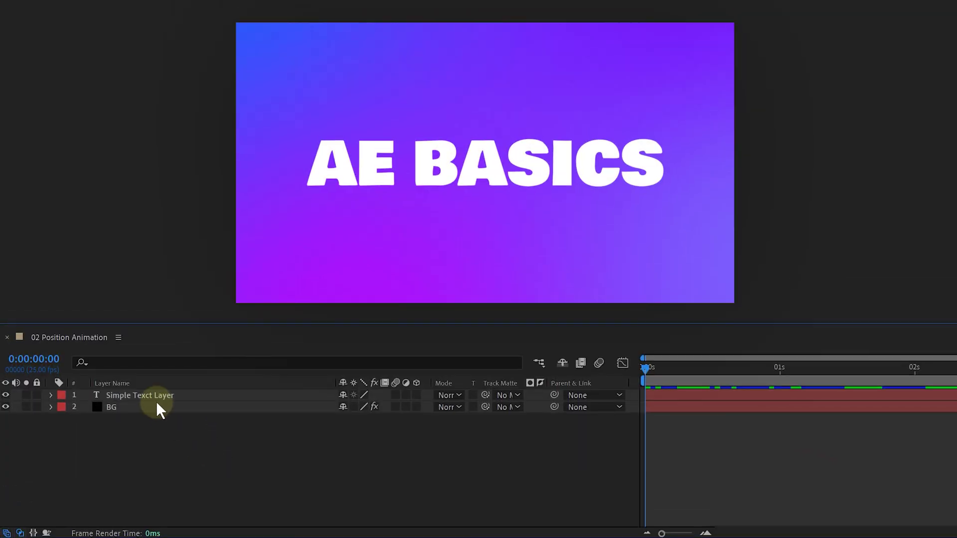
Add a Position animator to the text and set its Y offset to 175.
{"action": "left_click", "coordinate": [51, 395]}
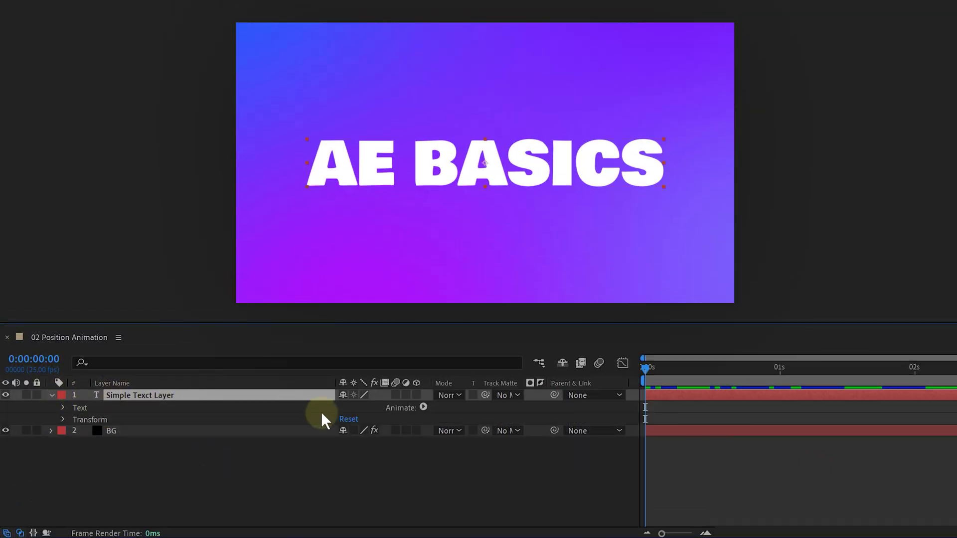
{"action": "left_click", "coordinate": [423, 408]}
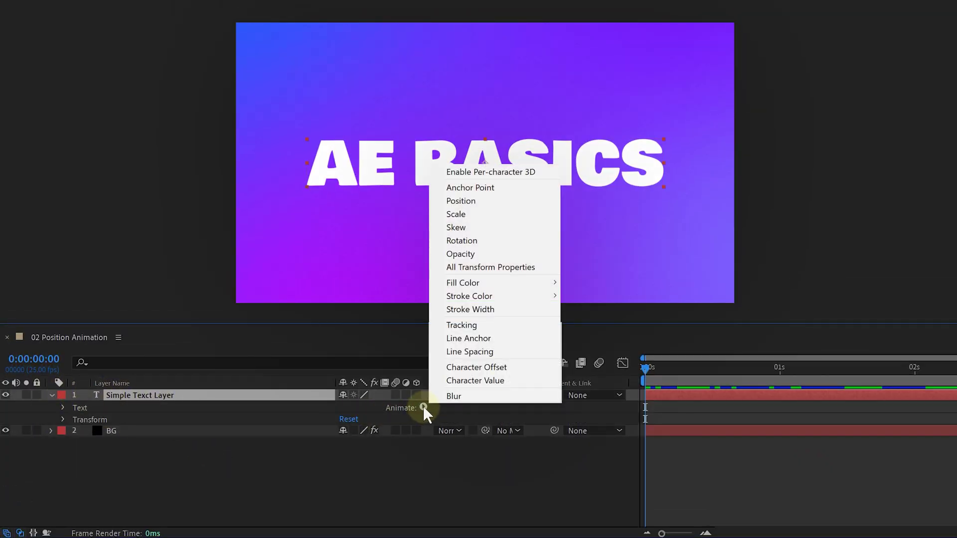
{"action": "left_click", "coordinate": [486, 208]}
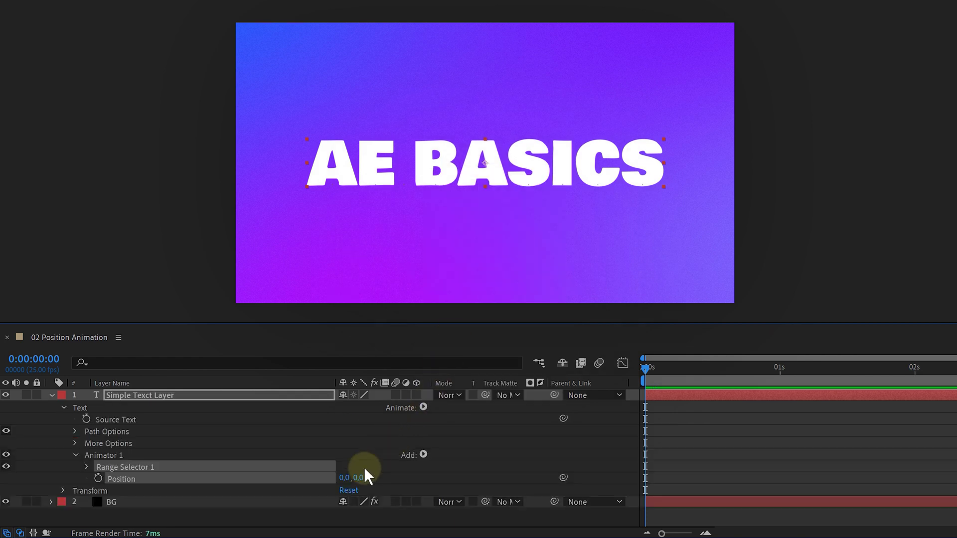
{"action": "left_click_drag", "start_coordinate": [360, 480], "coordinate": [494, 467]}
Set Range Selector 1's Advanced Shape to Ramp Up.
{"action": "left_click", "coordinate": [87, 466]}
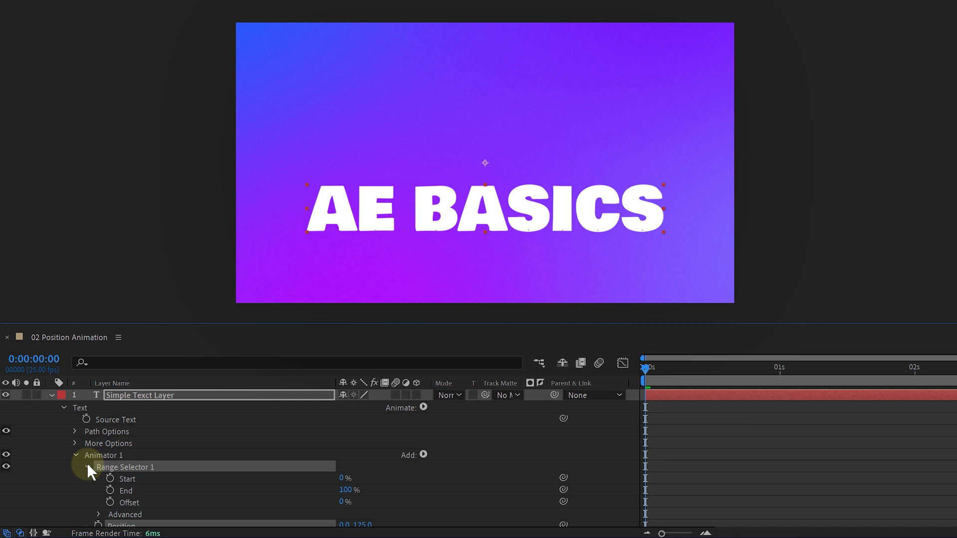
{"action": "left_click", "coordinate": [134, 511]}
{"action": "left_click", "coordinate": [98, 514]}
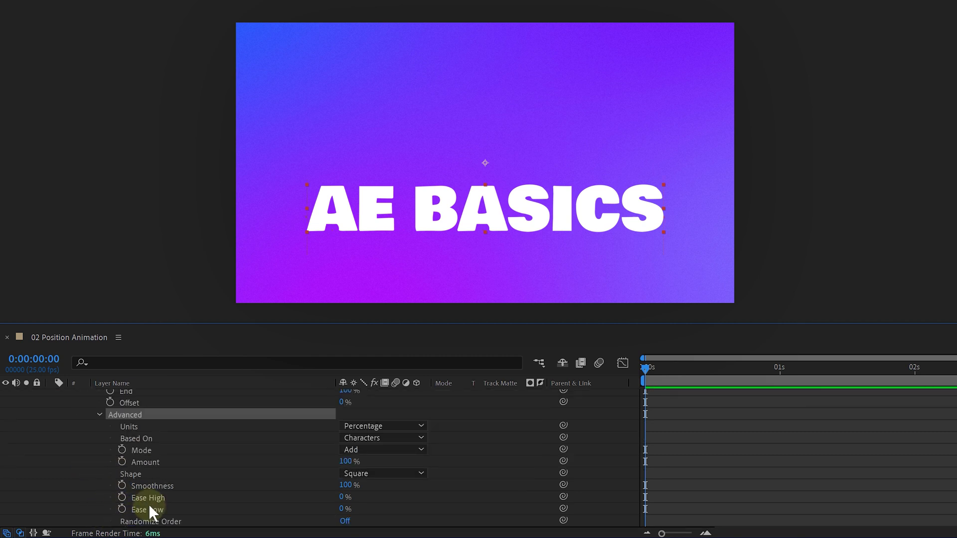
{"action": "left_click", "coordinate": [352, 474]}
{"action": "left_click", "coordinate": [390, 408]}
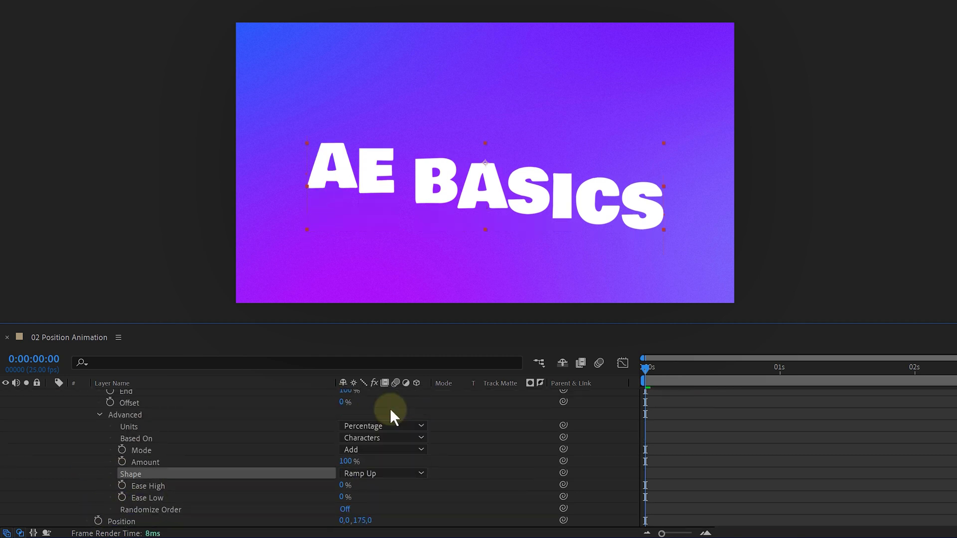
{"action": "left_click", "coordinate": [101, 414]}
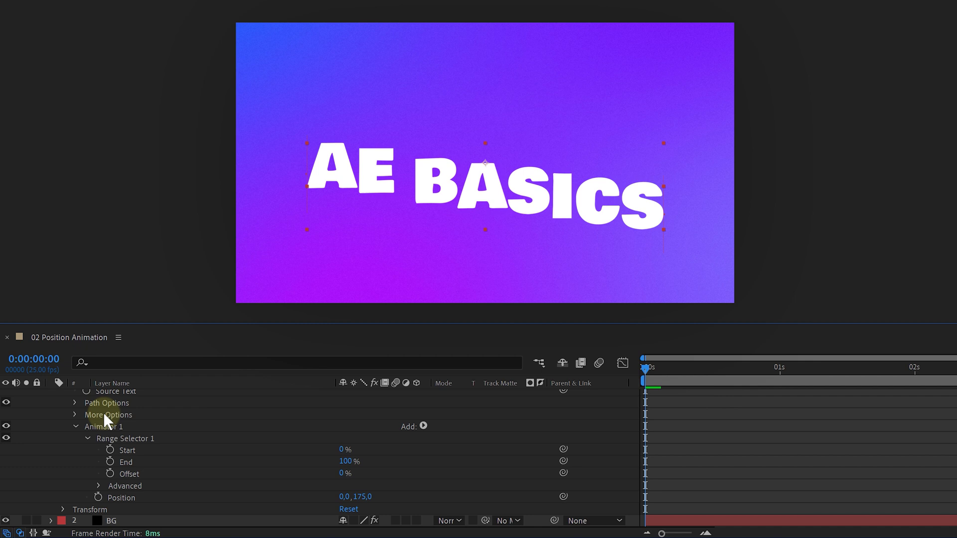
Keyframe range Offset at -100% at 0s and add a second key at one second.
{"action": "left_click", "coordinate": [137, 473]}
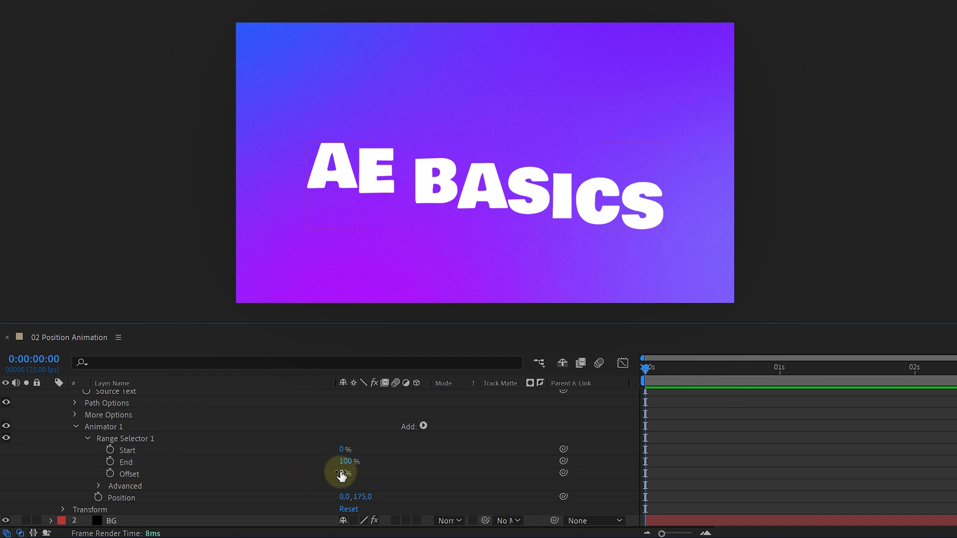
{"action": "left_click_drag", "start_coordinate": [346, 471], "coordinate": [241, 471]}
{"action": "left_click", "coordinate": [110, 473]}
{"action": "left_click_drag", "start_coordinate": [745, 371], "coordinate": [780, 380]}
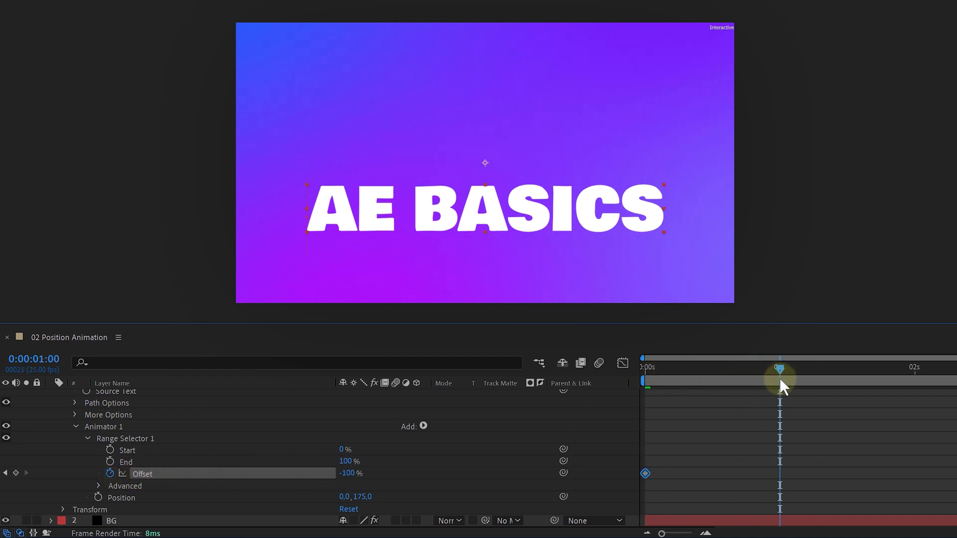
Preview the staggered position animation, then add Opacity animation to the text.
{"action": "left_click", "coordinate": [637, 371]}
{"action": "key", "text": "space"}
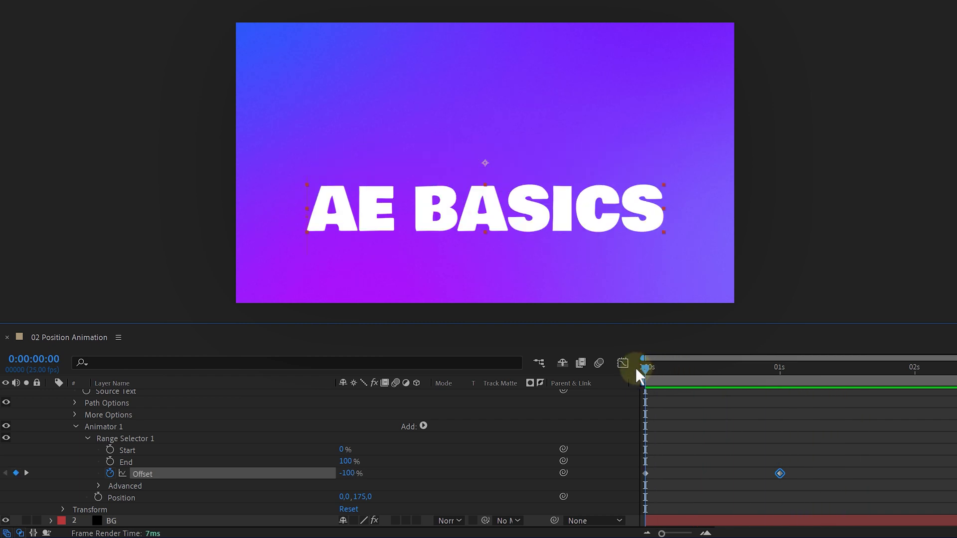
{"action": "left_click", "coordinate": [76, 427]}
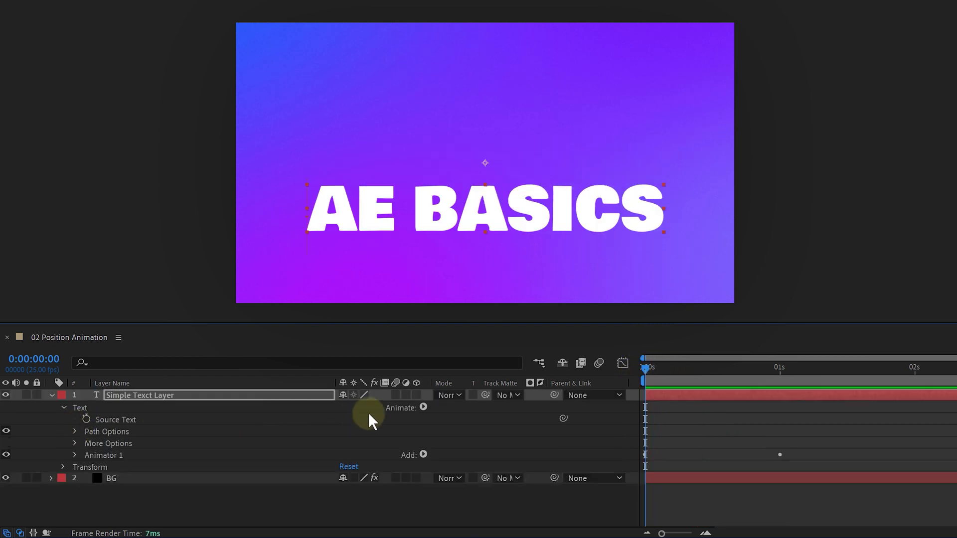
{"action": "left_click", "coordinate": [423, 408]}
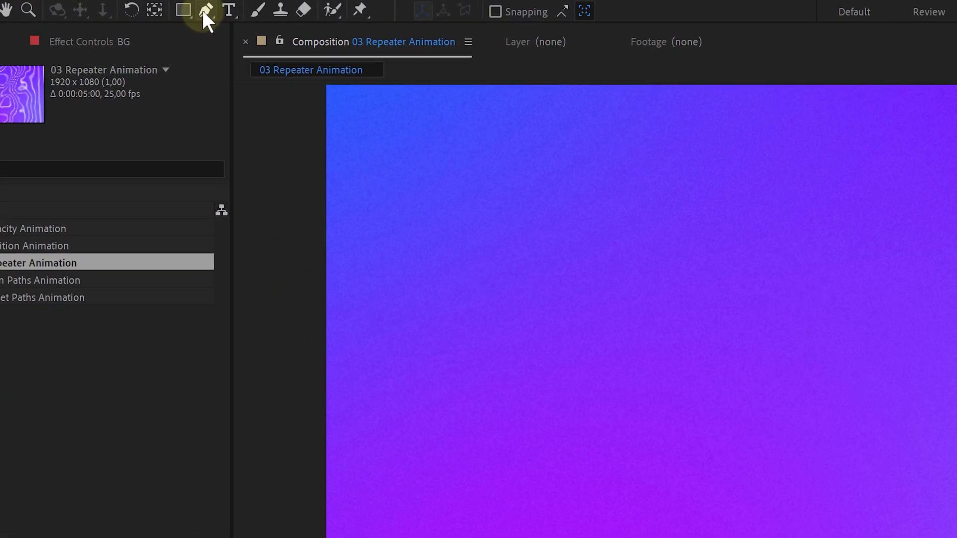
Add a Repeater to the line shape and raise its Copies to 21.5.
{"action": "left_click", "coordinate": [152, 6]}
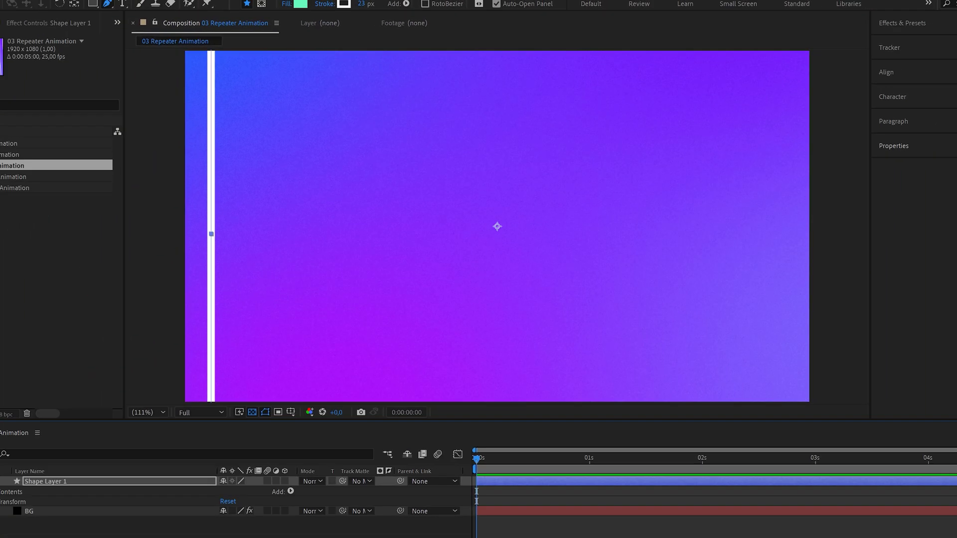
{"action": "left_click", "coordinate": [314, 440]}
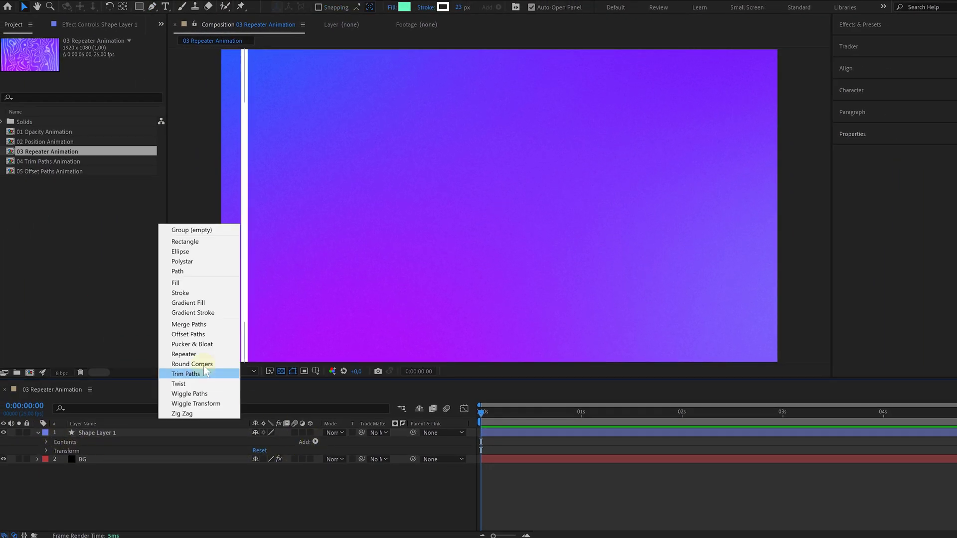
{"action": "left_click", "coordinate": [192, 354]}
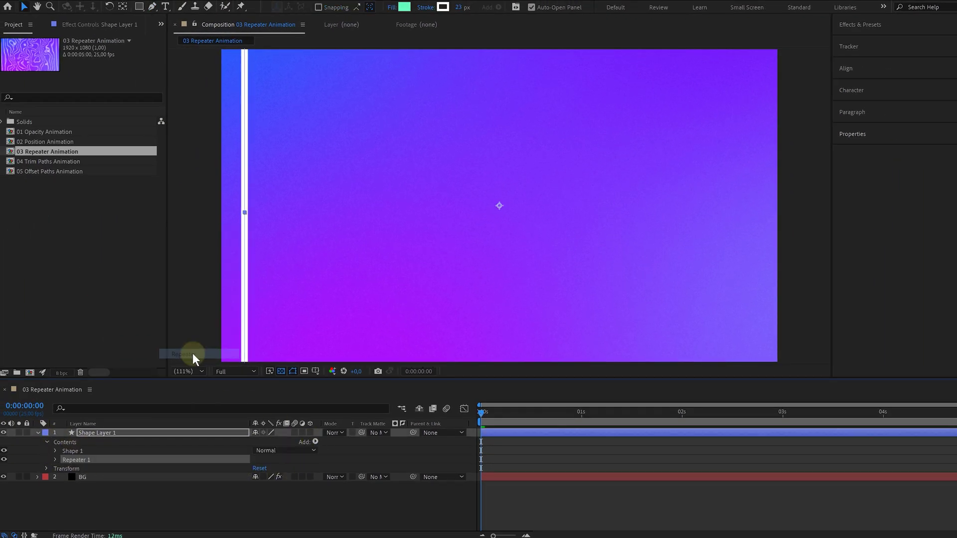
{"action": "left_click", "coordinate": [55, 460]}
{"action": "left_click_drag", "start_coordinate": [255, 468], "coordinate": [337, 455]}
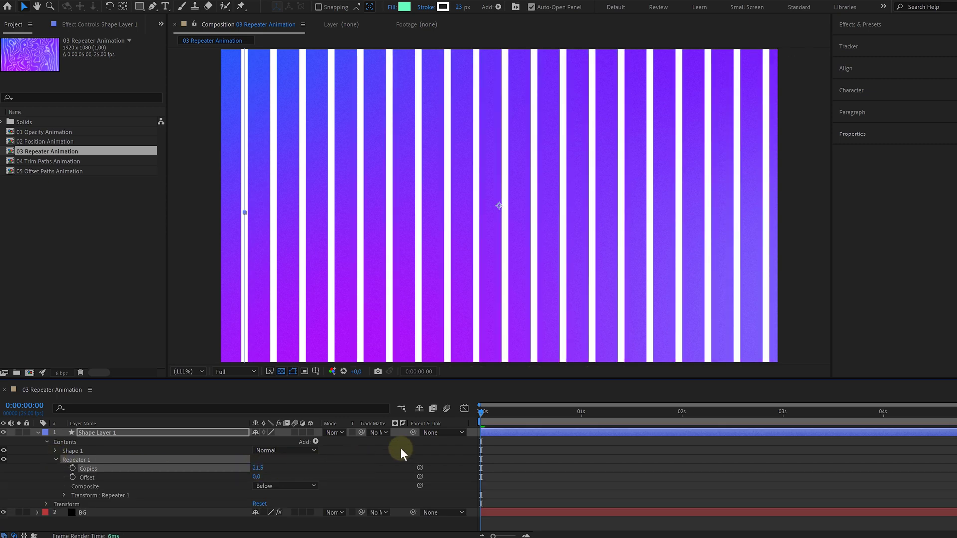
Apply Turbulent Displace to the striped shape layer and increase its Amount and Size.
{"action": "key", "text": "ctrl+5"}
{"action": "type", "text": "turbulent"}
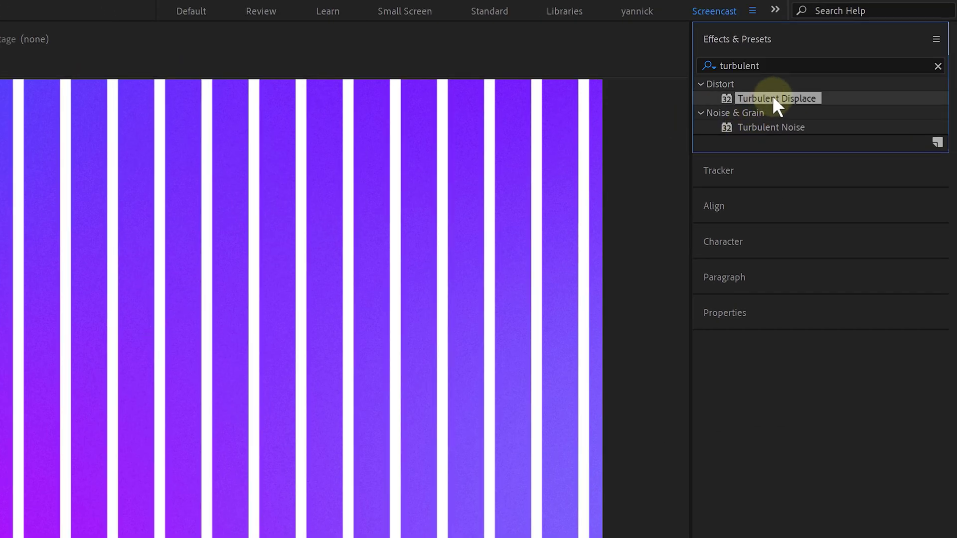
{"action": "mouse_move", "coordinate": [885, 60]}
{"action": "left_mouse_down"}
{"action": "mouse_move", "coordinate": [607, 321]}
{"action": "mouse_move", "coordinate": [142, 468]}
{"action": "mouse_move", "coordinate": [133, 435]}
{"action": "left_mouse_up"}
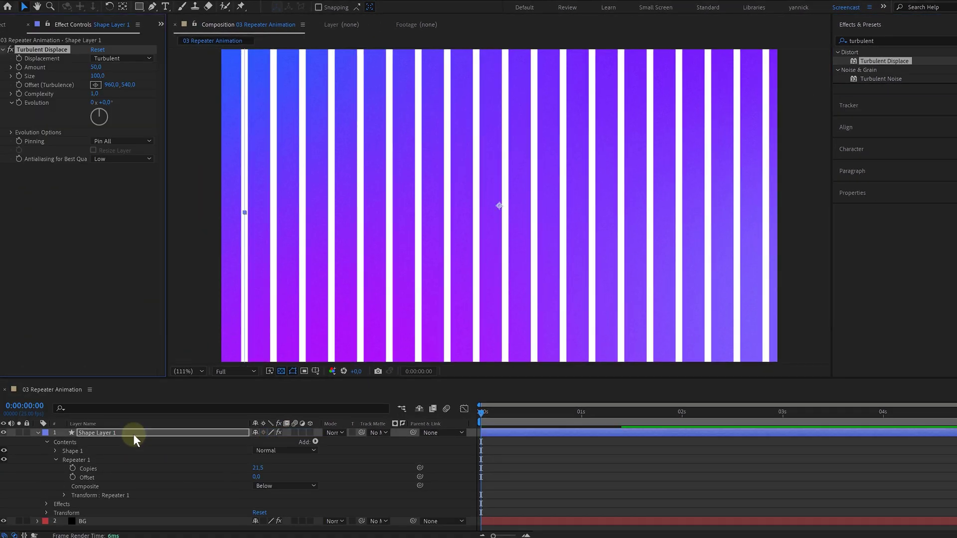
{"action": "left_click_drag", "start_coordinate": [98, 67], "coordinate": [99, 67]}
{"action": "left_click_drag", "start_coordinate": [97, 76], "coordinate": [100, 76]}
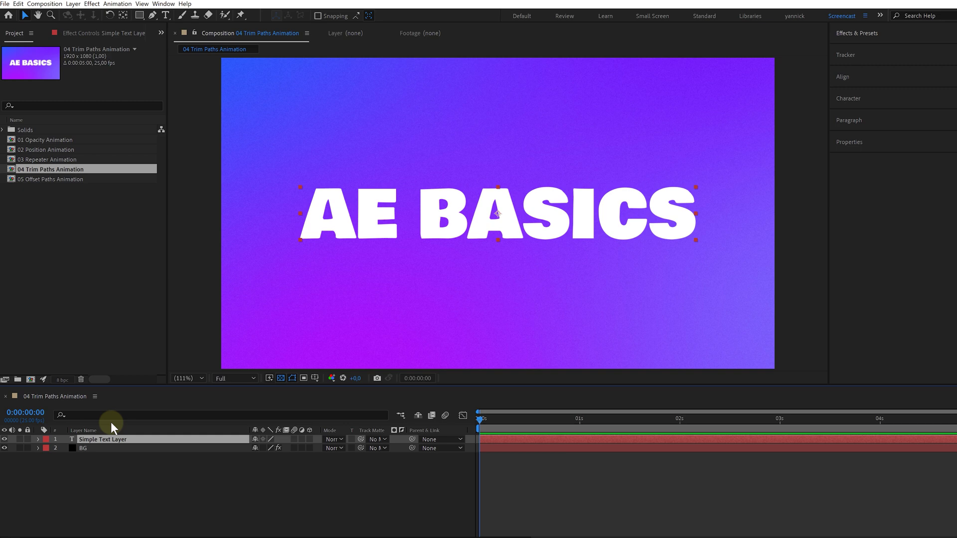
Run the DecomposeText.jsx script by Characters to split AE BASICS into single-letter layers.
{"action": "left_click", "coordinate": [163, 4]}
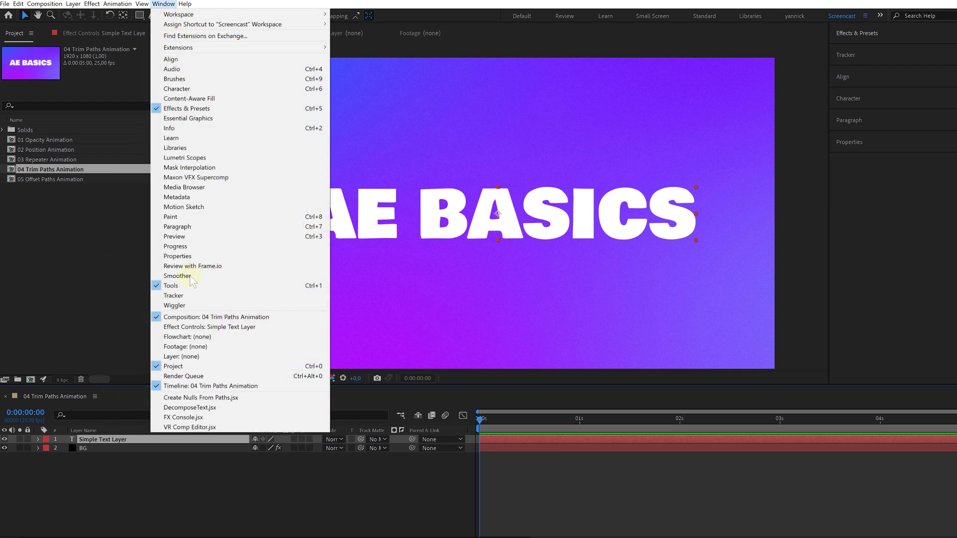
{"action": "left_click", "coordinate": [220, 409]}
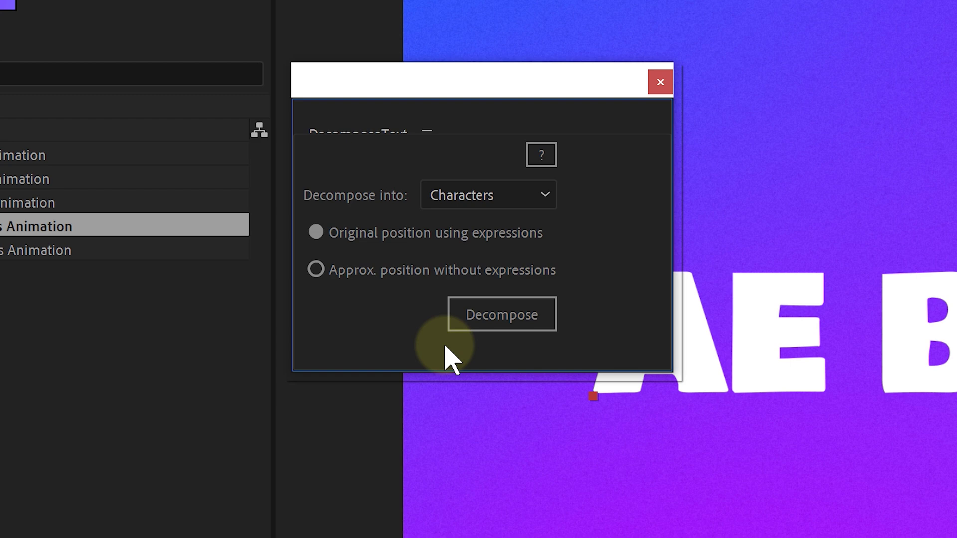
{"action": "left_click", "coordinate": [502, 314]}
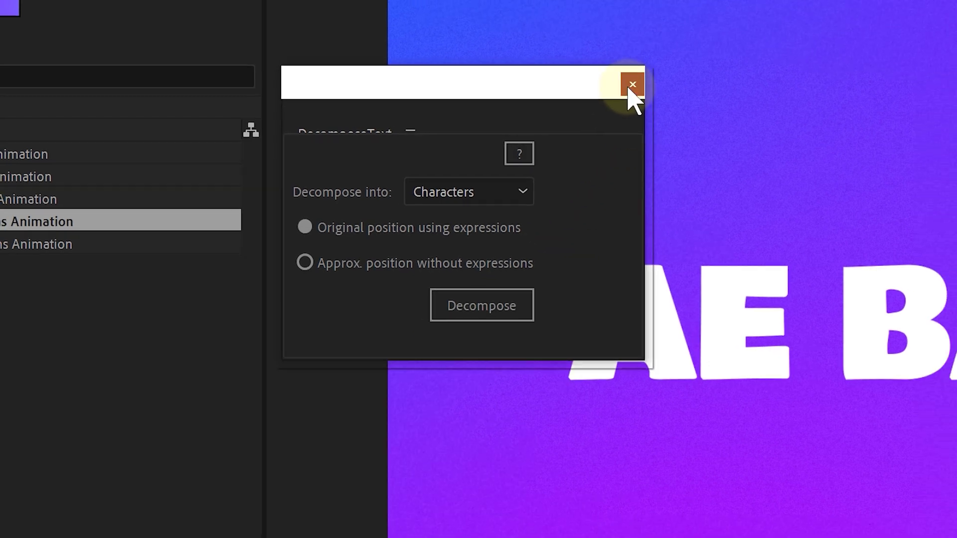
{"action": "left_click", "coordinate": [660, 81]}
Step through the character layers from E down to the last s, then deselect all.
{"action": "left_click", "coordinate": [109, 536]}
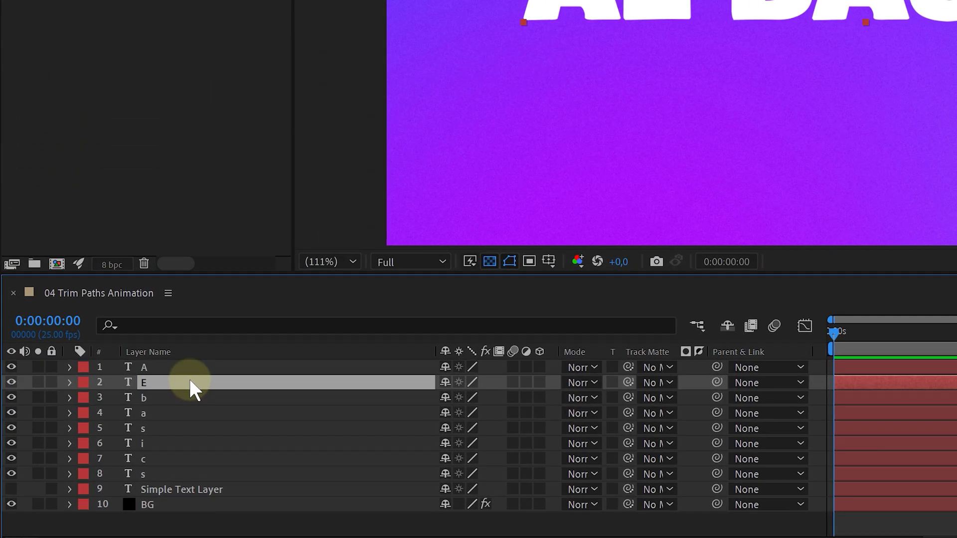
{"action": "left_click", "coordinate": [186, 398]}
{"action": "left_click", "coordinate": [189, 412]}
{"action": "left_click", "coordinate": [190, 428]}
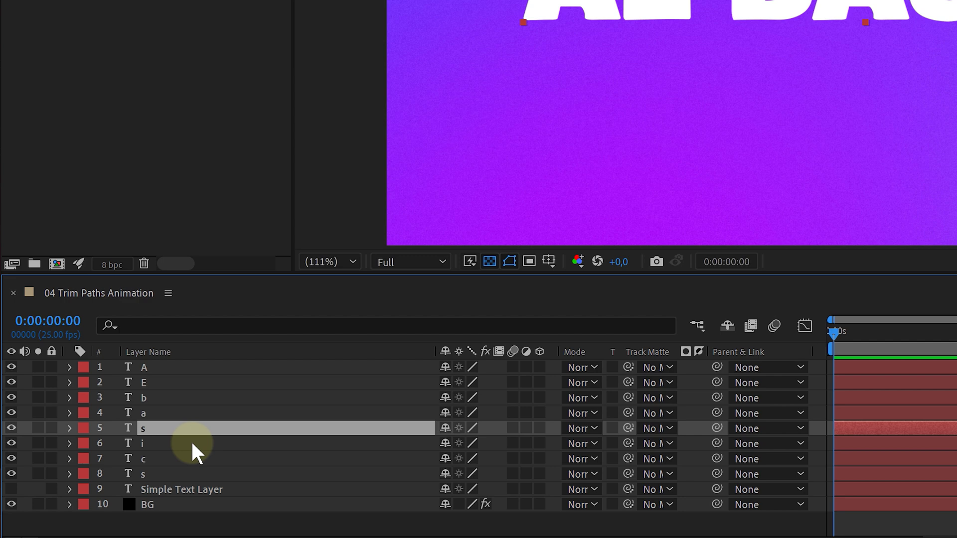
{"action": "left_click", "coordinate": [188, 443]}
{"action": "left_click", "coordinate": [185, 459]}
{"action": "left_click", "coordinate": [182, 472]}
{"action": "key", "text": "ctrl+shift+a"}
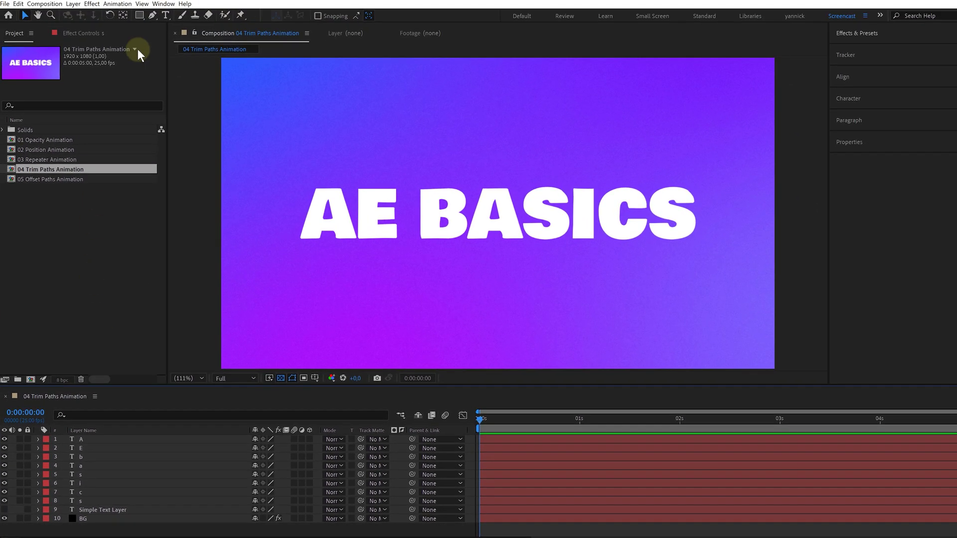
Trace a pen stroke along the letter A and set Shape Layer 1 as A's track matte.
{"action": "key", "text": "g"}
{"action": "left_click", "coordinate": [381, 183]}
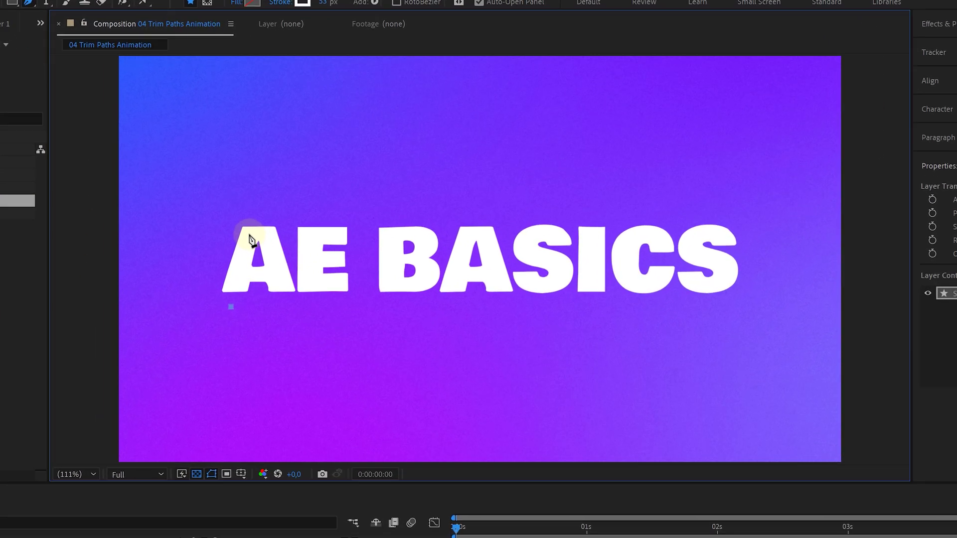
{"action": "left_click", "coordinate": [397, 113]}
{"action": "left_click", "coordinate": [230, 258]}
{"action": "left_click", "coordinate": [248, 340]}
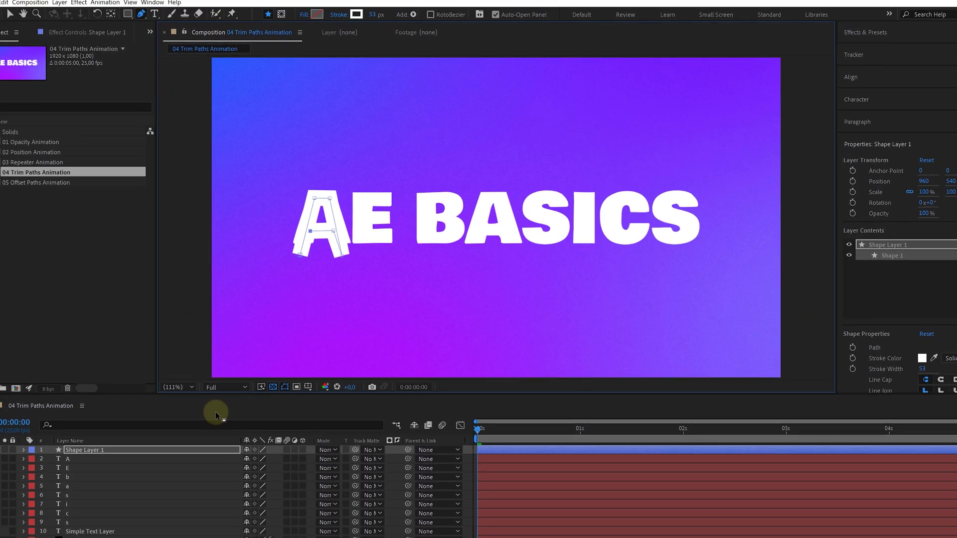
{"action": "left_click", "coordinate": [195, 446]}
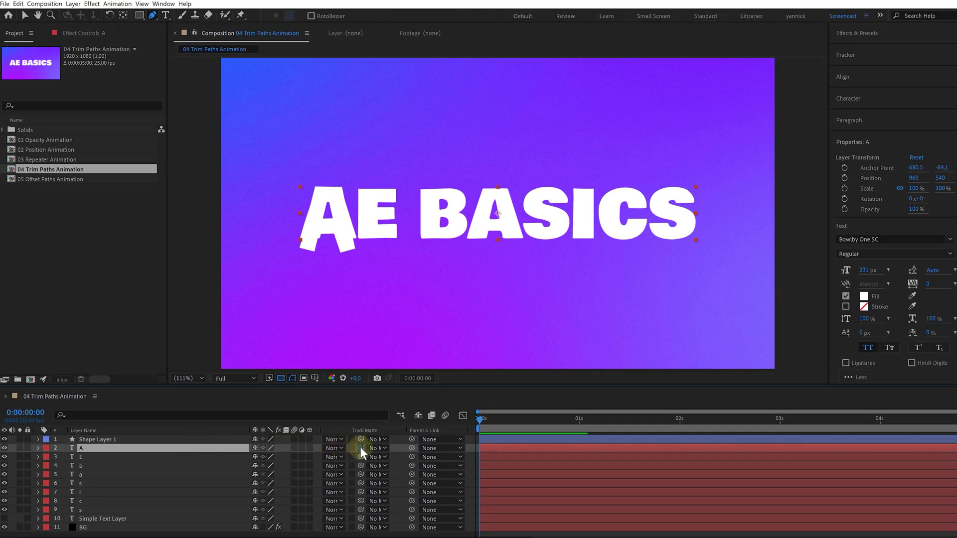
{"action": "left_click_drag", "start_coordinate": [360, 447], "coordinate": [172, 438]}
{"action": "left_click", "coordinate": [173, 439]}
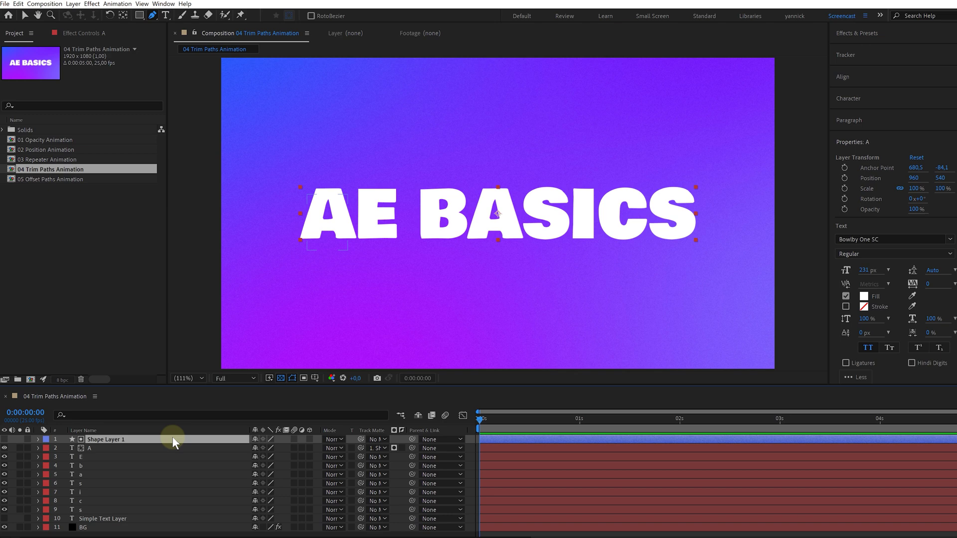
Add Trim Paths to Shape Layer 1 and keyframe End from 0% at 0s to 100% at 1s.
{"action": "left_click", "coordinate": [37, 438]}
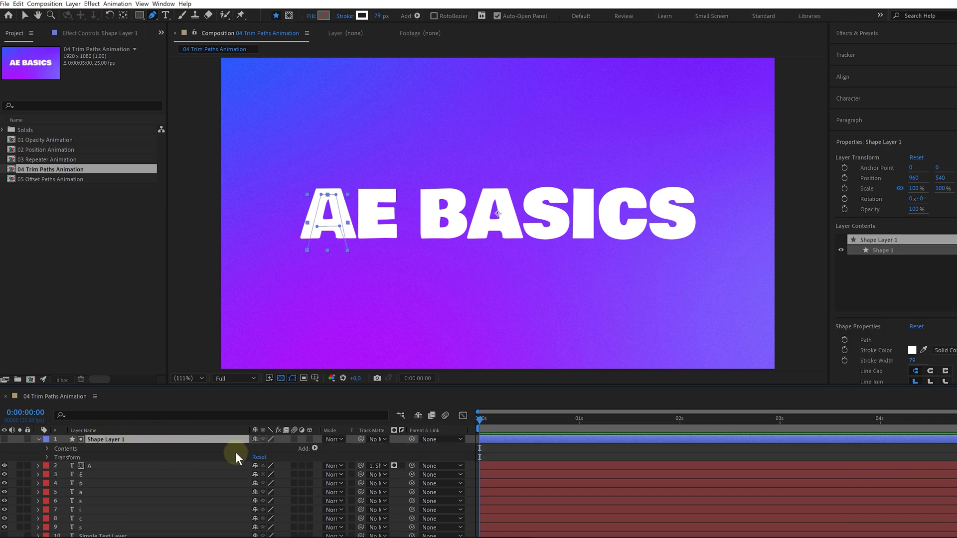
{"action": "left_click", "coordinate": [316, 447]}
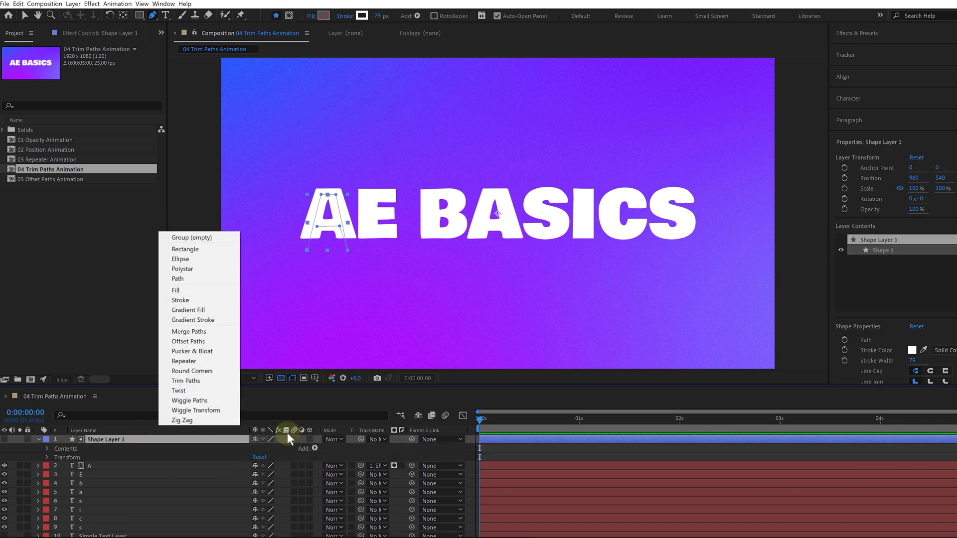
{"action": "left_click", "coordinate": [203, 381]}
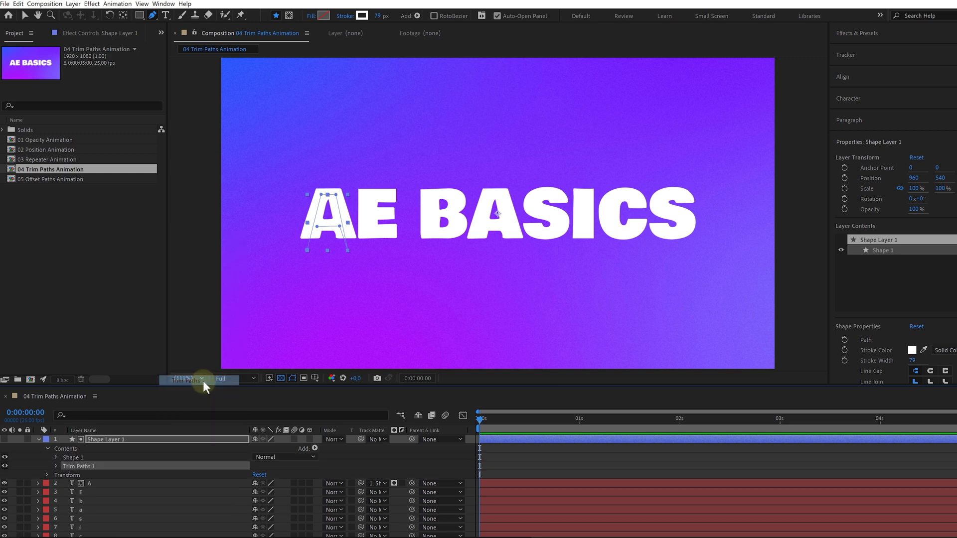
{"action": "left_click", "coordinate": [55, 465]}
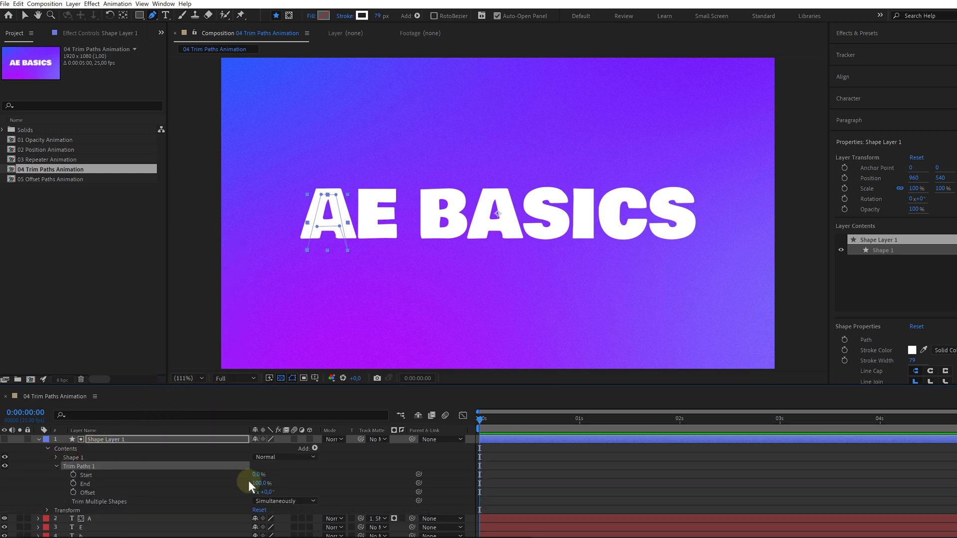
{"action": "left_click_drag", "start_coordinate": [249, 481], "coordinate": [74, 486]}
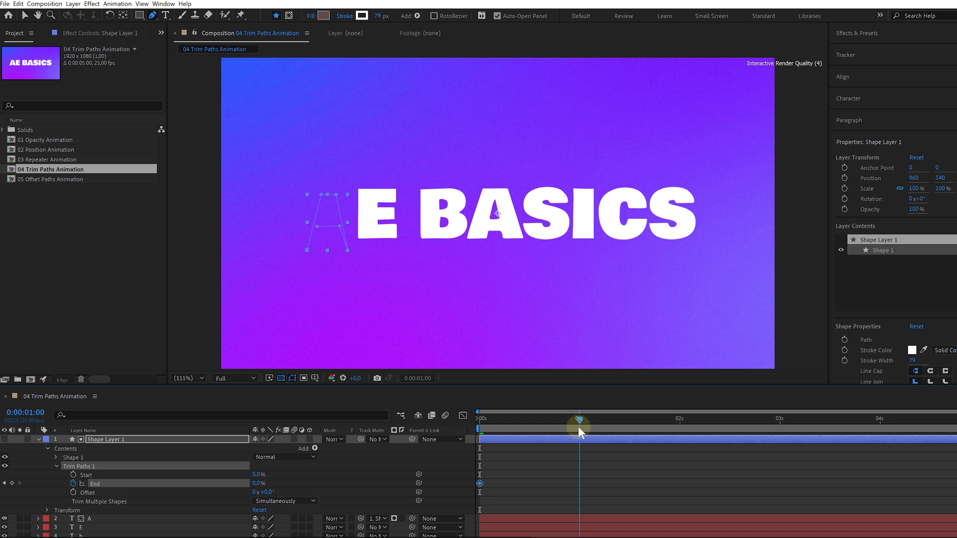
{"action": "left_click_drag", "start_coordinate": [256, 482], "coordinate": [297, 480]}
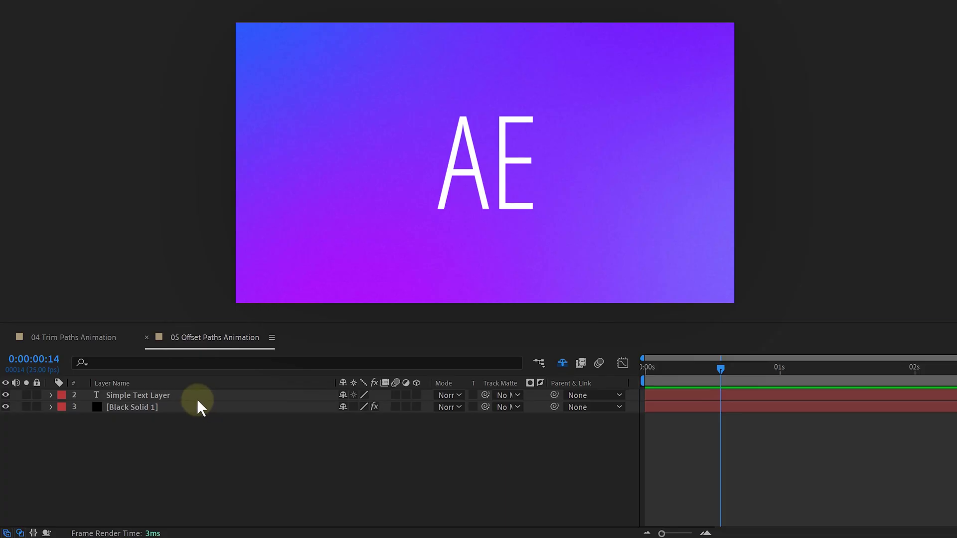
Convert the AE text layer into a Simple Text Layer Outlines shape layer and reveal its A and E path groups.
{"action": "left_click", "coordinate": [151, 395]}
{"action": "right_click", "coordinate": [166, 395]}
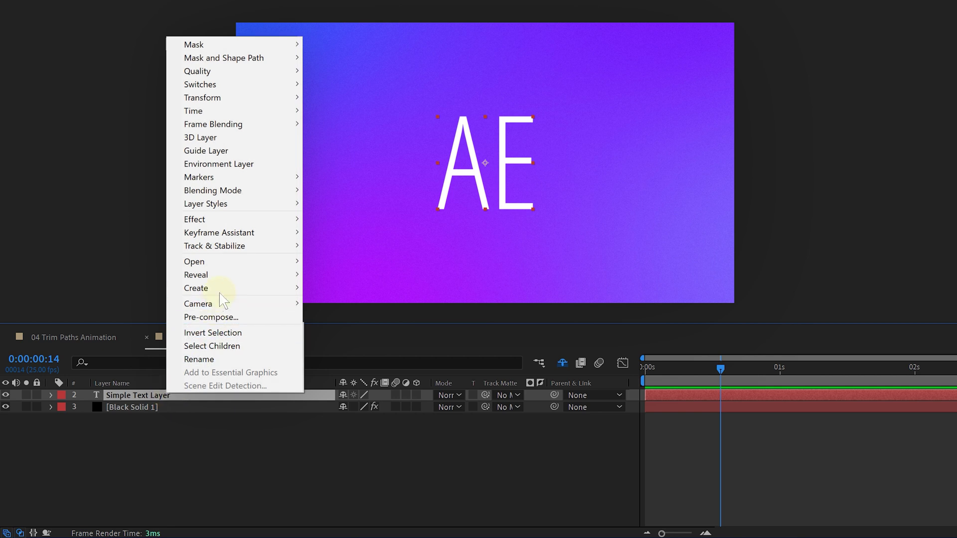
{"action": "mouse_move", "coordinate": [241, 289]}
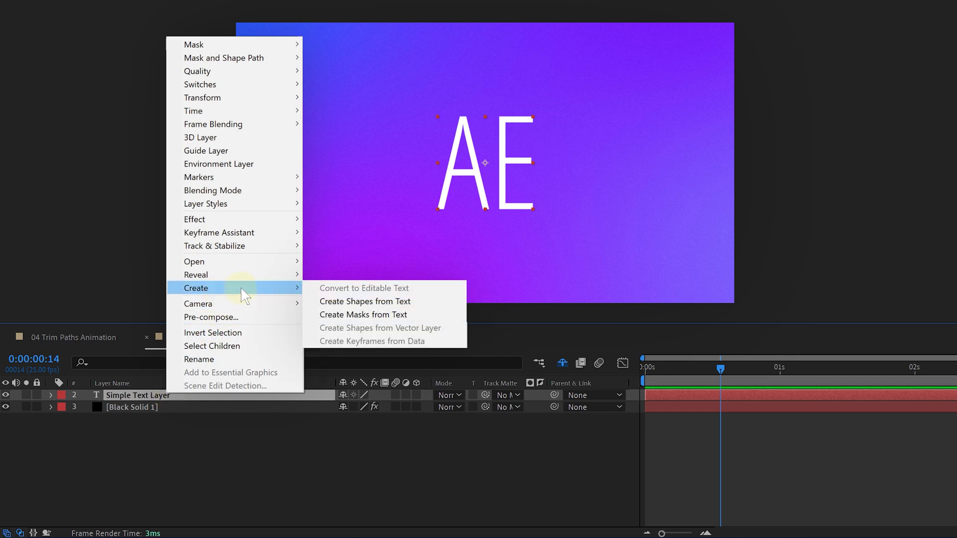
{"action": "left_click", "coordinate": [400, 302]}
{"action": "left_click", "coordinate": [52, 395]}
{"action": "left_click", "coordinate": [64, 407]}
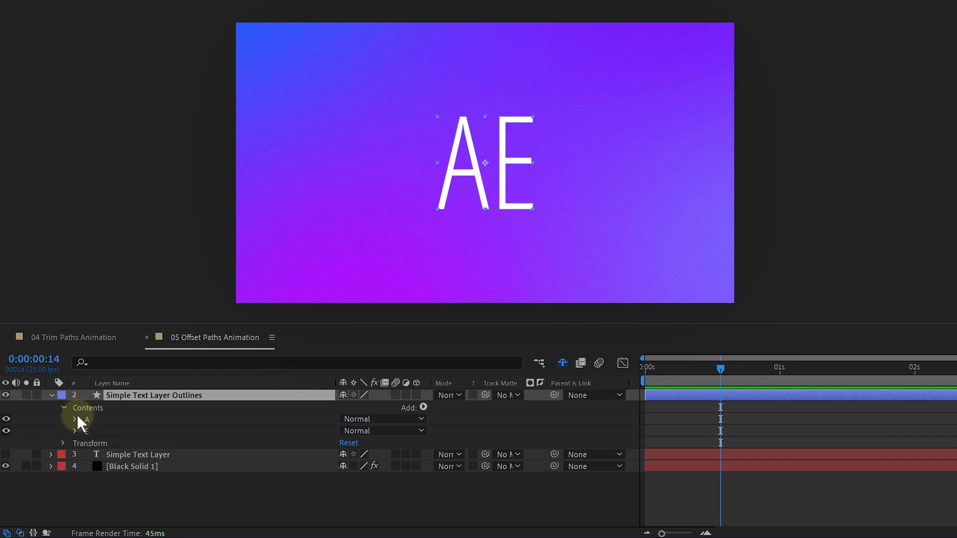
Add an Offset Paths operation to the AE outlines and show its settings.
{"action": "left_click", "coordinate": [424, 408]}
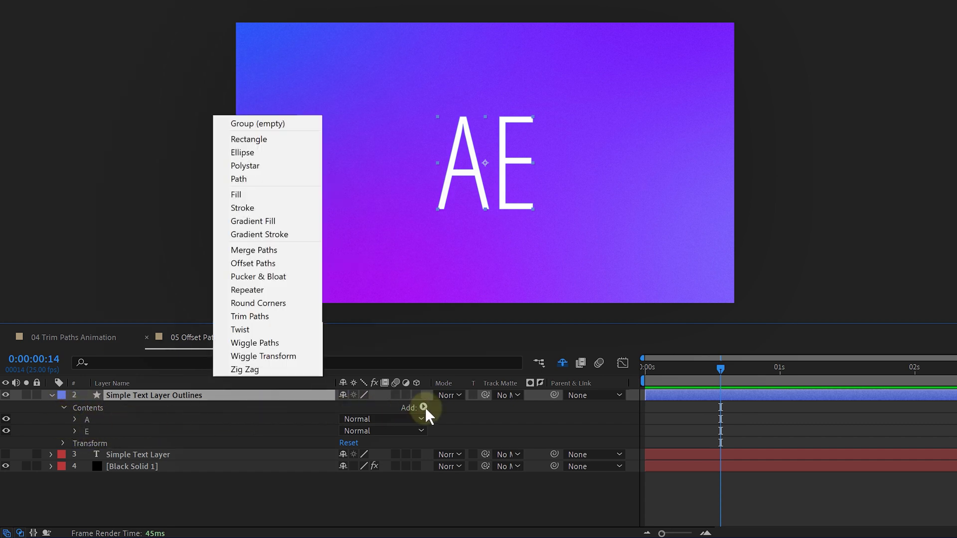
{"action": "left_click", "coordinate": [277, 265]}
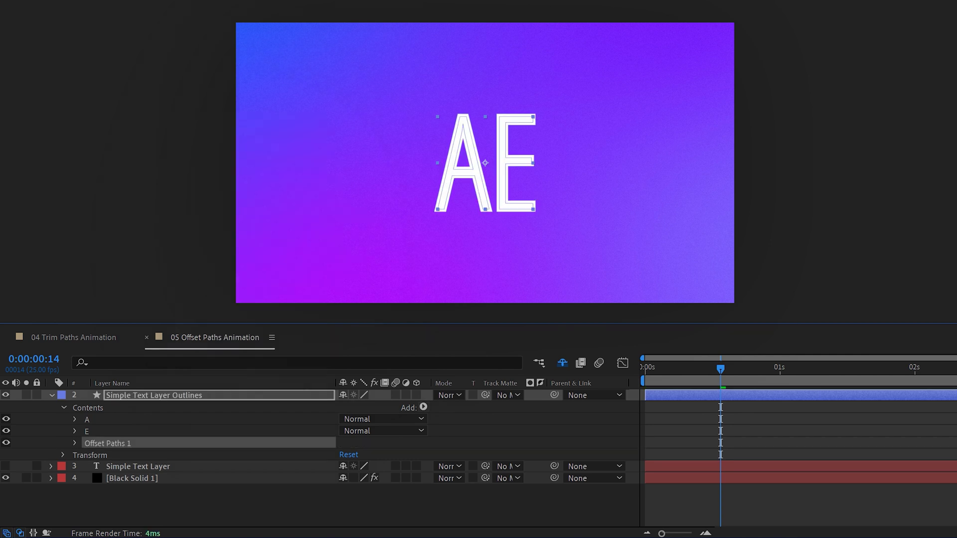
{"action": "left_click", "coordinate": [75, 442]}
Keyframe the Offset Paths Amount at 25 at one second and 0 at the start.
{"action": "left_click_drag", "start_coordinate": [343, 454], "coordinate": [352, 453]}
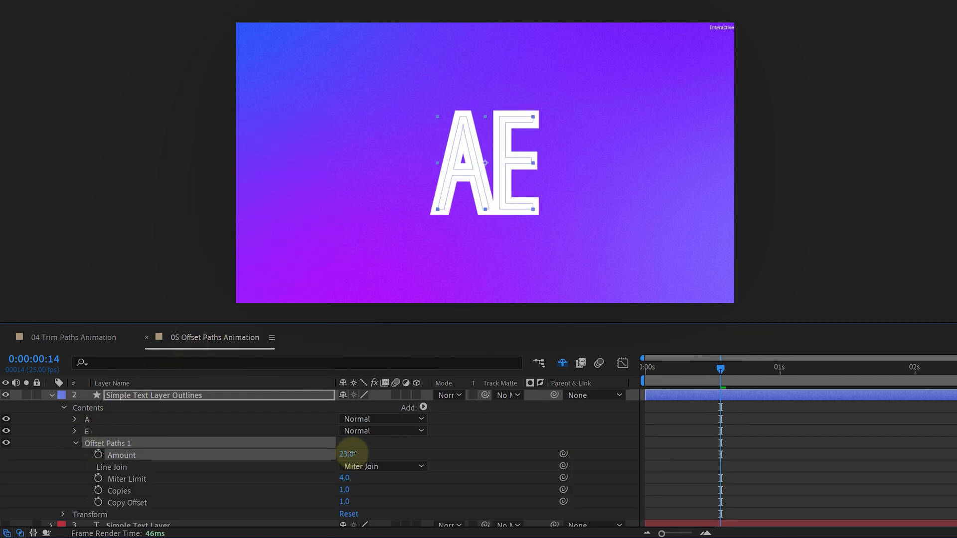
{"action": "left_click_drag", "start_coordinate": [732, 380], "coordinate": [781, 375]}
{"action": "left_click", "coordinate": [98, 455]}
{"action": "left_click", "coordinate": [635, 376]}
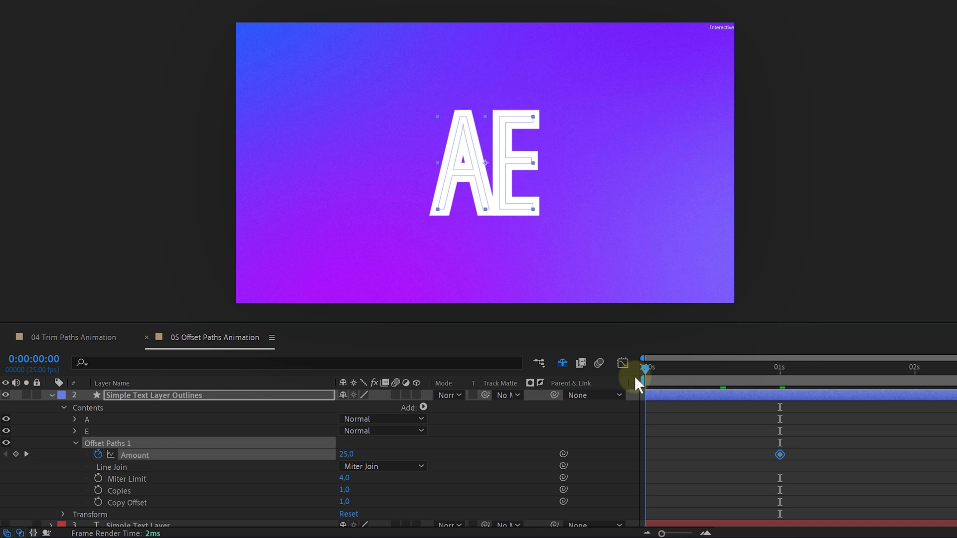
{"action": "type", "text": "0"}
{"action": "key", "text": "Return"}
Collapse the outlines layer's properties and preview the swelling offset animation.
{"action": "key", "text": "u"}
{"action": "left_click", "coordinate": [695, 455]}
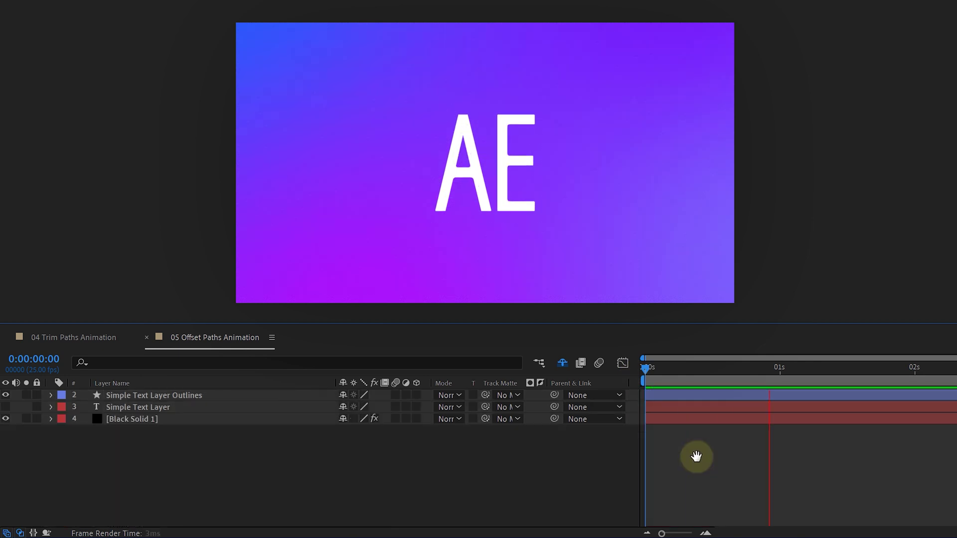
{"action": "key", "text": "space"}
Apply a Bevel and Emboss layer style to the AE outlines and show its keyframed properties.
{"action": "left_click", "coordinate": [196, 392]}
{"action": "right_click", "coordinate": [195, 393]}
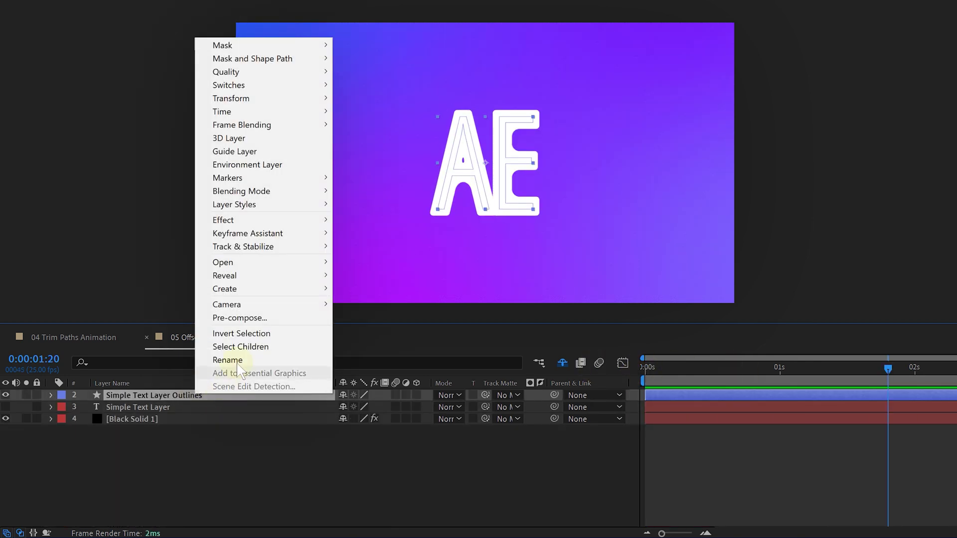
{"action": "mouse_move", "coordinate": [304, 205]}
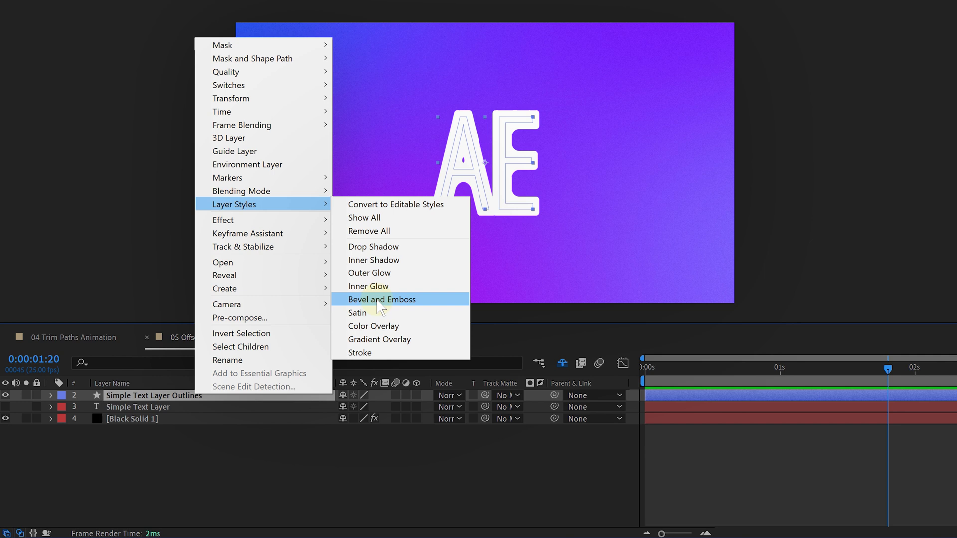
{"action": "left_click", "coordinate": [392, 300]}
{"action": "key", "text": "u"}
{"action": "left_click", "coordinate": [639, 369]}
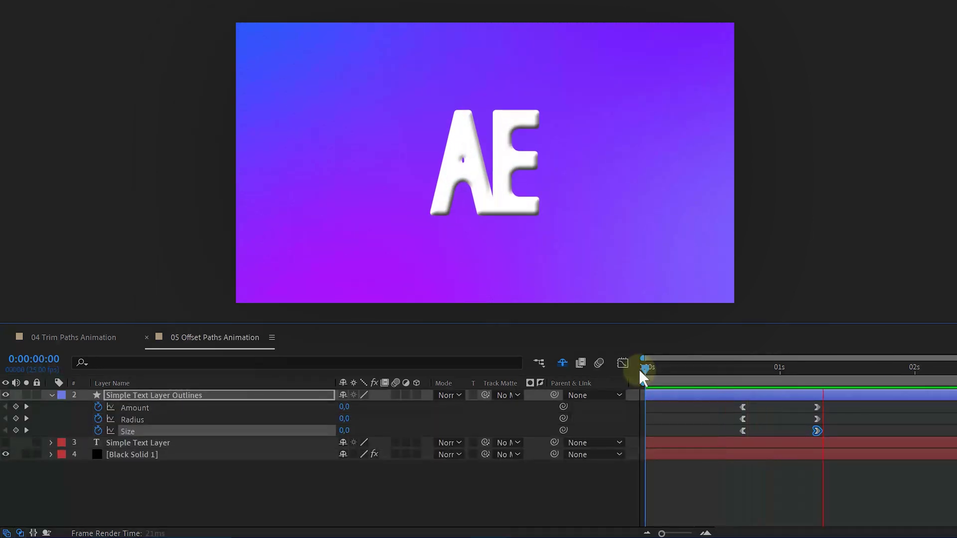